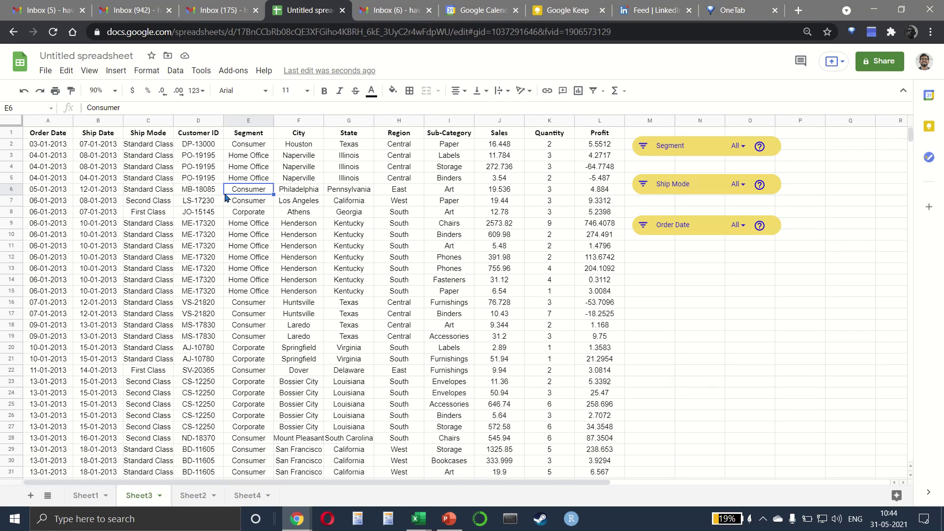
# Start a pivot table from Sheet3!A1:L1994, keeping New sheet as the destination.
pyautogui.hotkey('ctrl', 'Home')
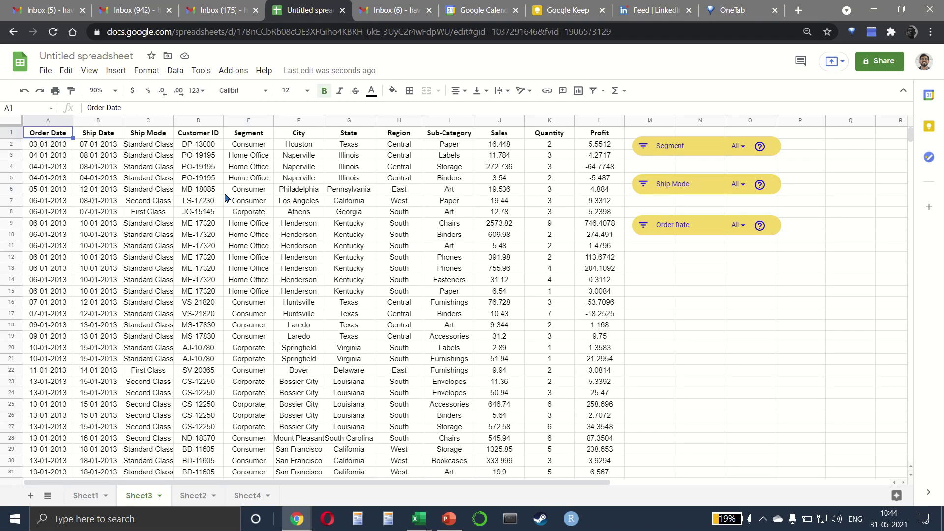
pyautogui.click(175, 72)
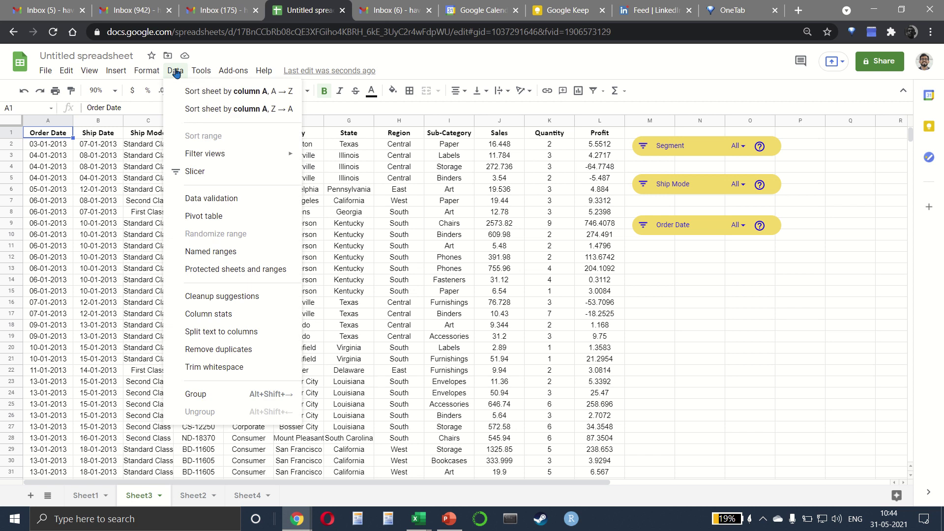
pyautogui.click(221, 217)
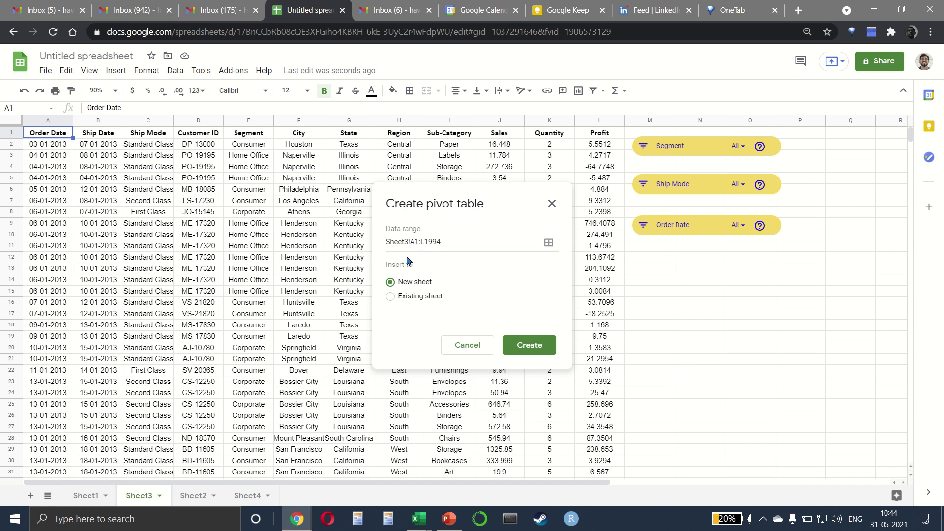
pyautogui.click(548, 242)
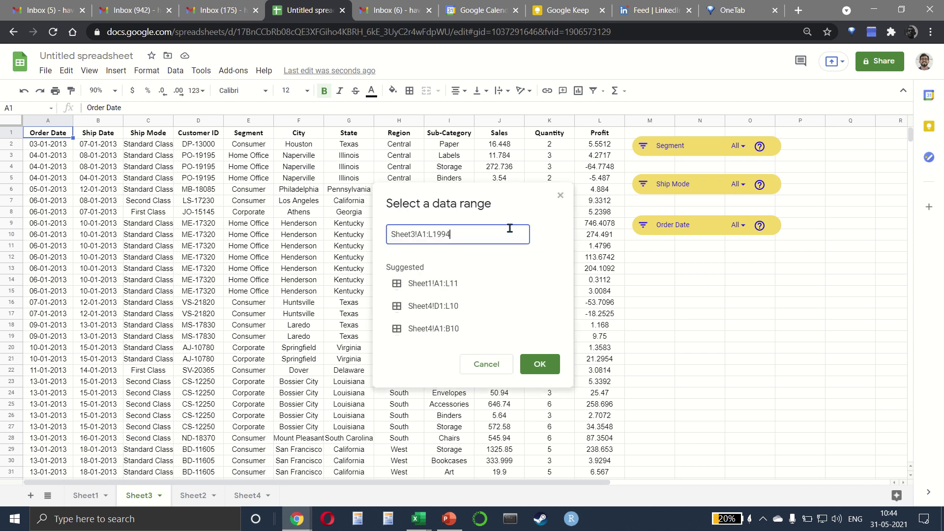
pyautogui.click(499, 373)
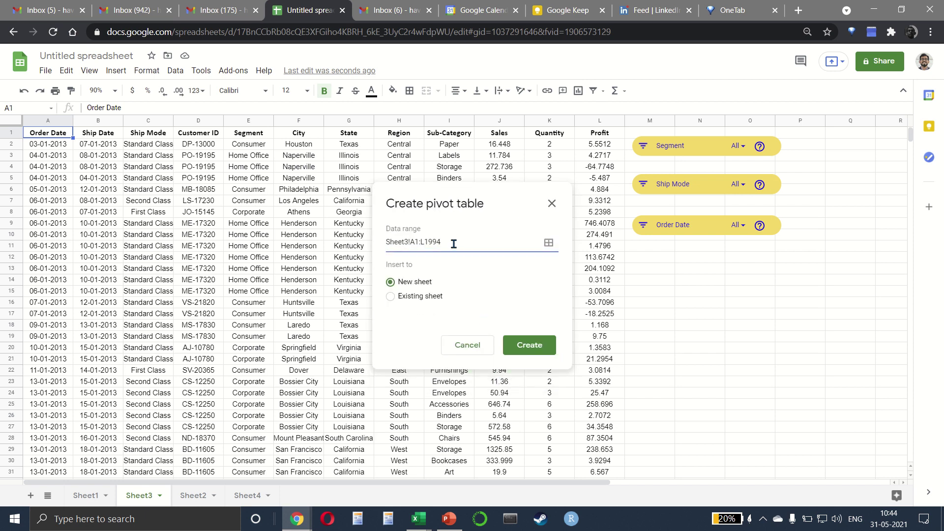
# Create the empty pivot table on a new sheet and zoom the grid to 125%.
pyautogui.click(520, 354)
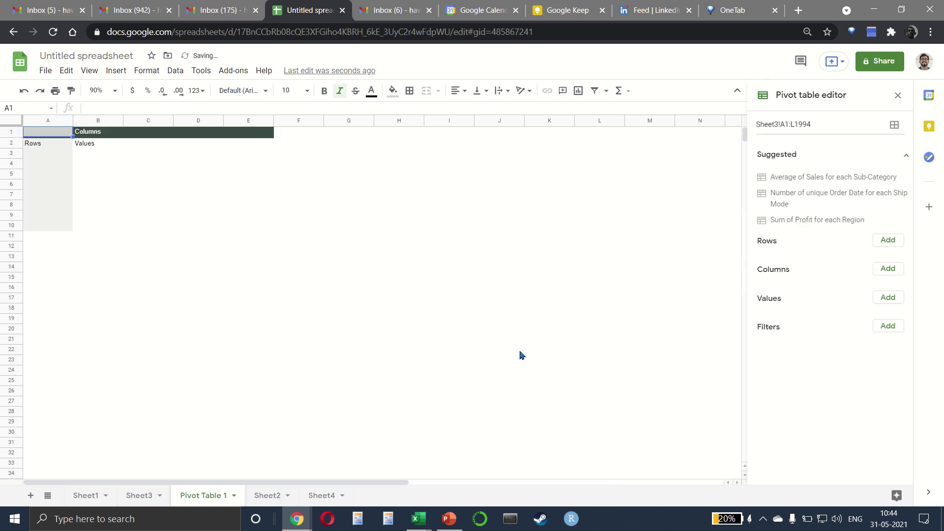
pyautogui.click(114, 91)
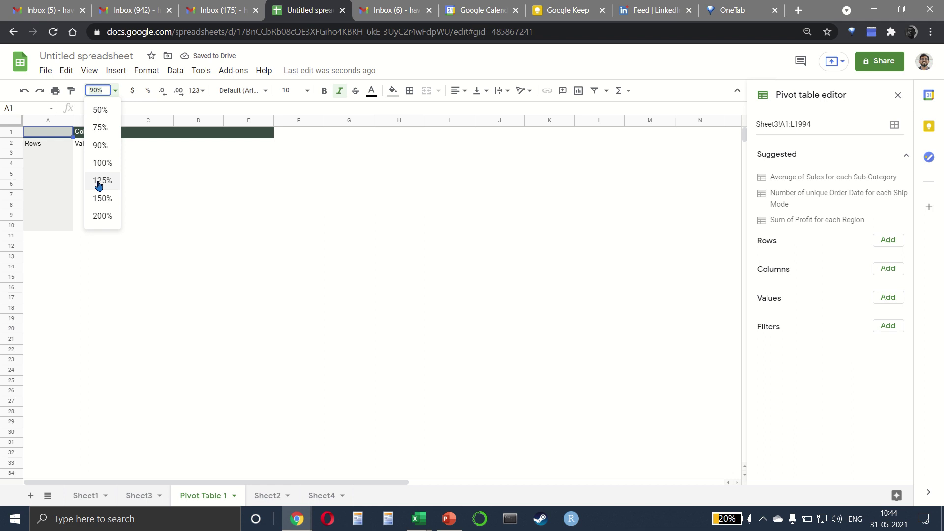
pyautogui.click(99, 181)
pyautogui.click(84, 183)
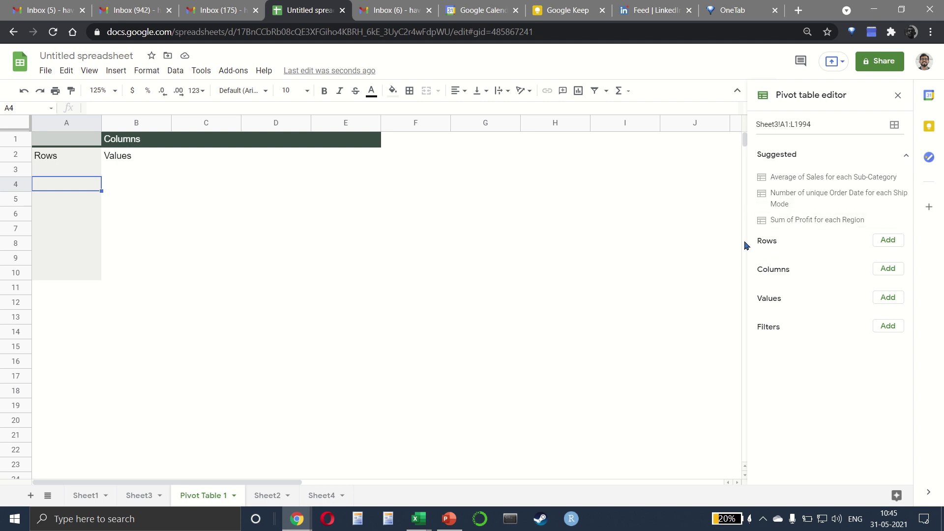
# Apply the Average of Sales per Sub-Category suggestion, widen column B, then summarize by SUM.
pyautogui.click(810, 178)
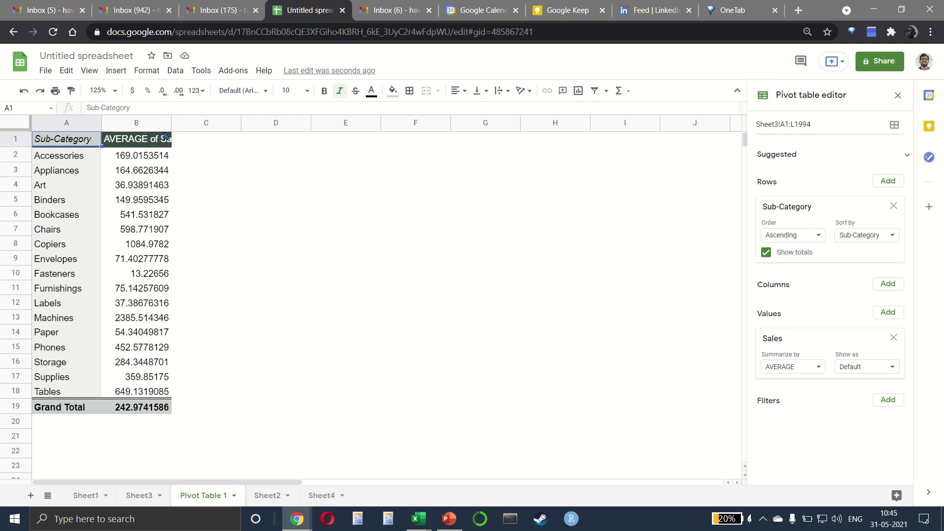
pyautogui.moveTo(172, 123); pyautogui.dragTo(250, 121)
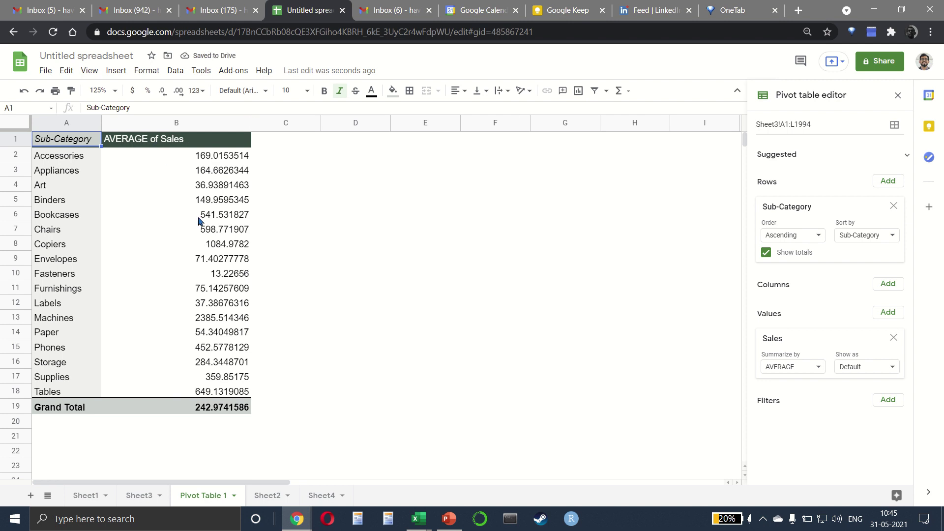
pyautogui.click(815, 373)
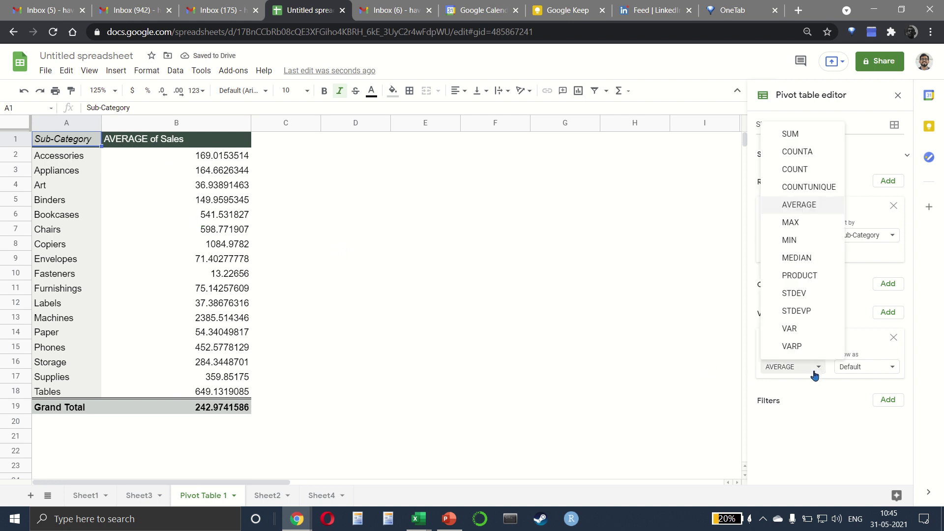
pyautogui.click(792, 134)
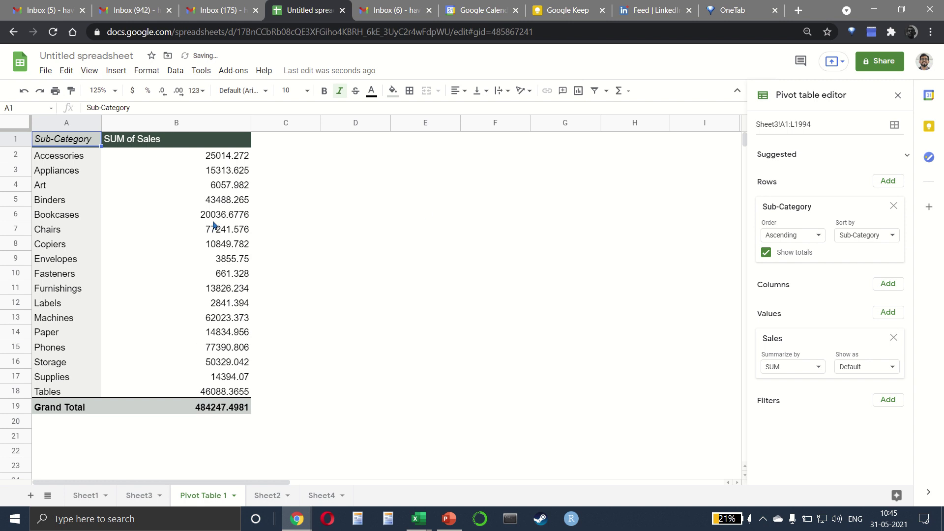
# Remove the Sub-Category row and Sales value fields from the pivot.
pyautogui.click(191, 274)
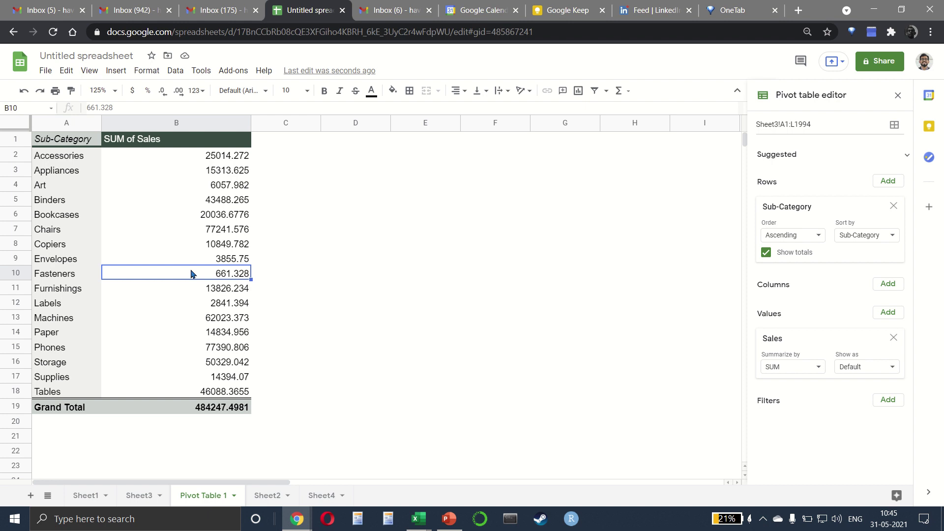
pyautogui.click(893, 207)
pyautogui.click(894, 265)
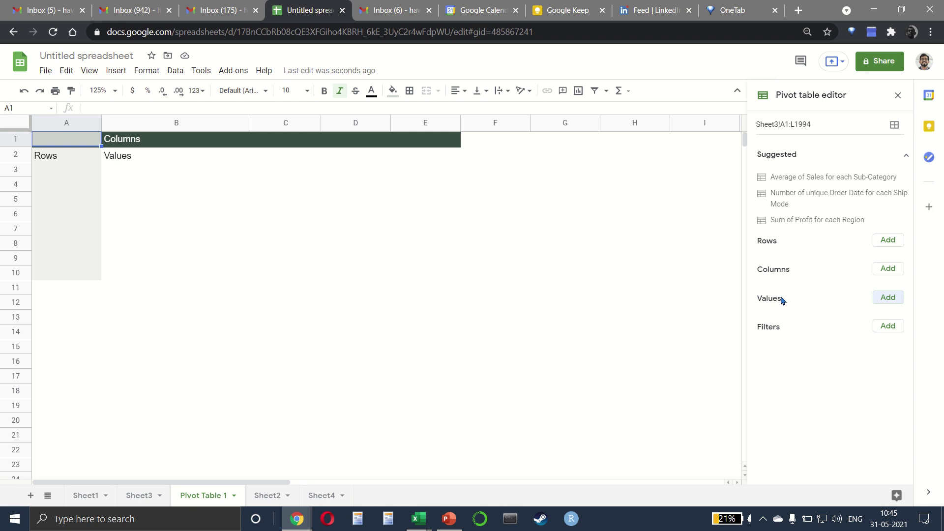
# Add Region as rows, Segment as columns and SUM of Sales as values.
pyautogui.click(887, 244)
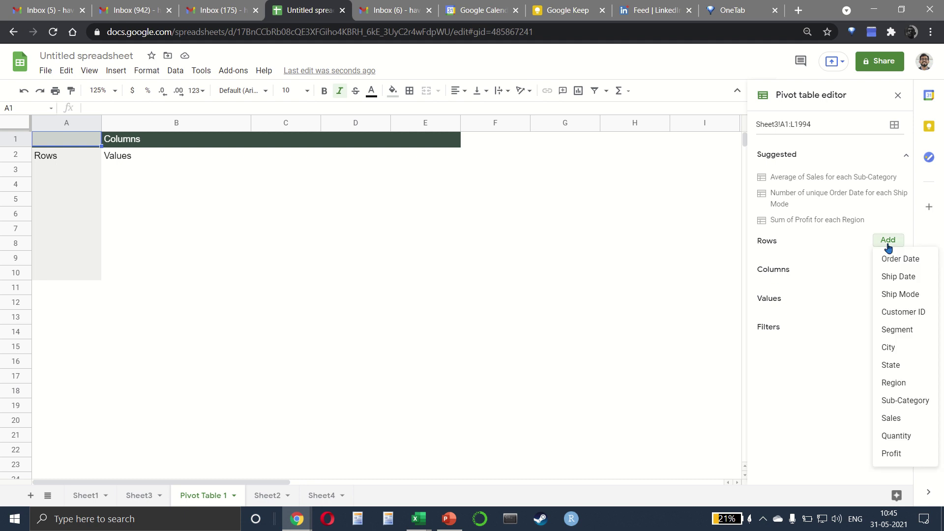
pyautogui.click(895, 383)
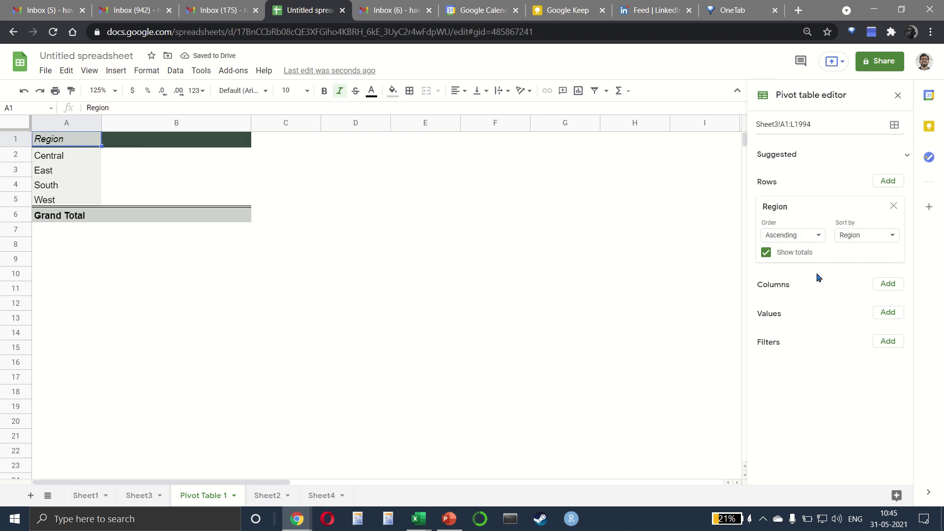
pyautogui.click(887, 285)
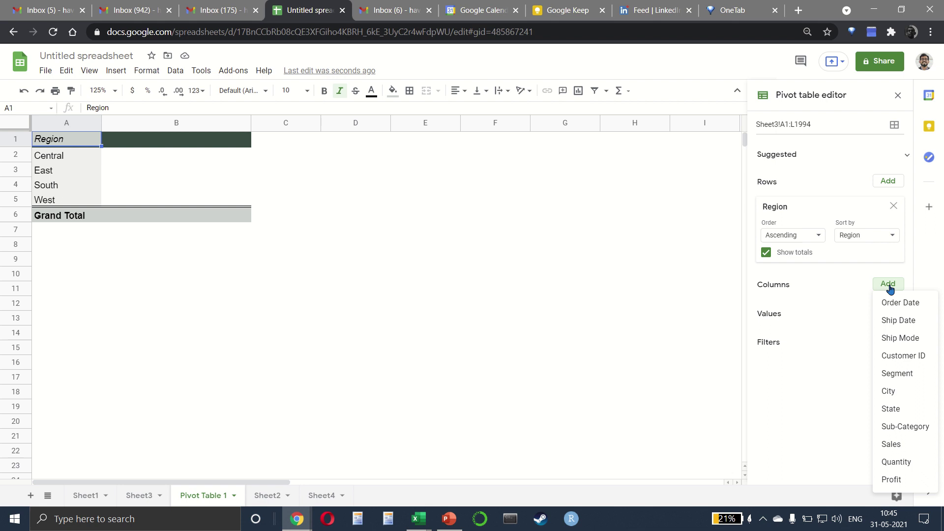
pyautogui.click(887, 375)
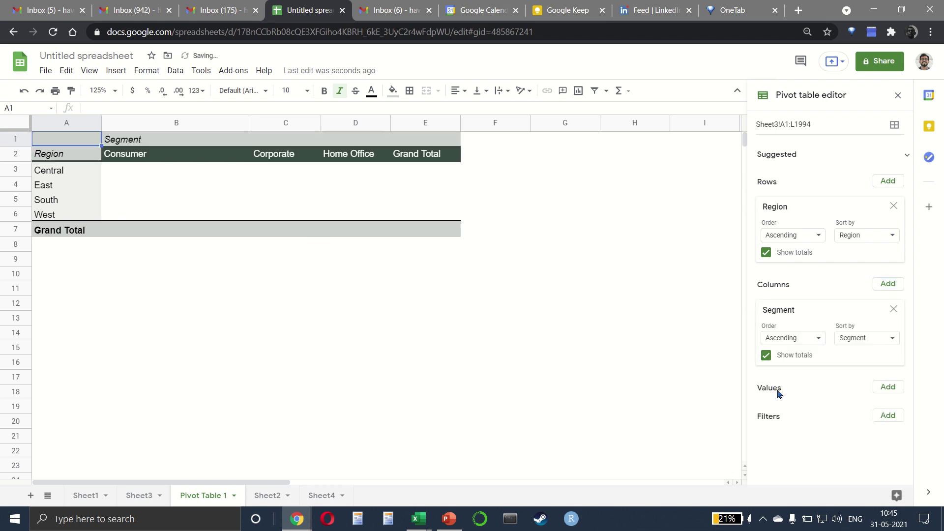
pyautogui.click(890, 392)
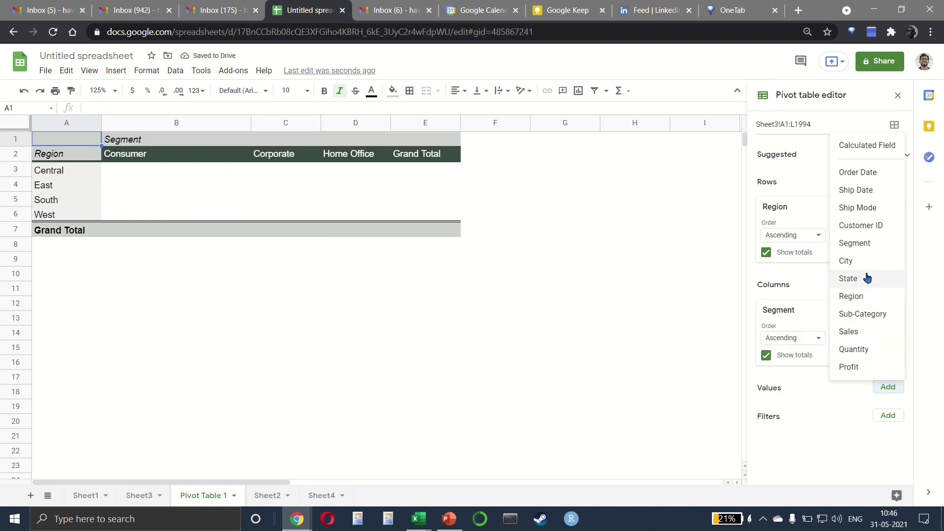
pyautogui.click(860, 333)
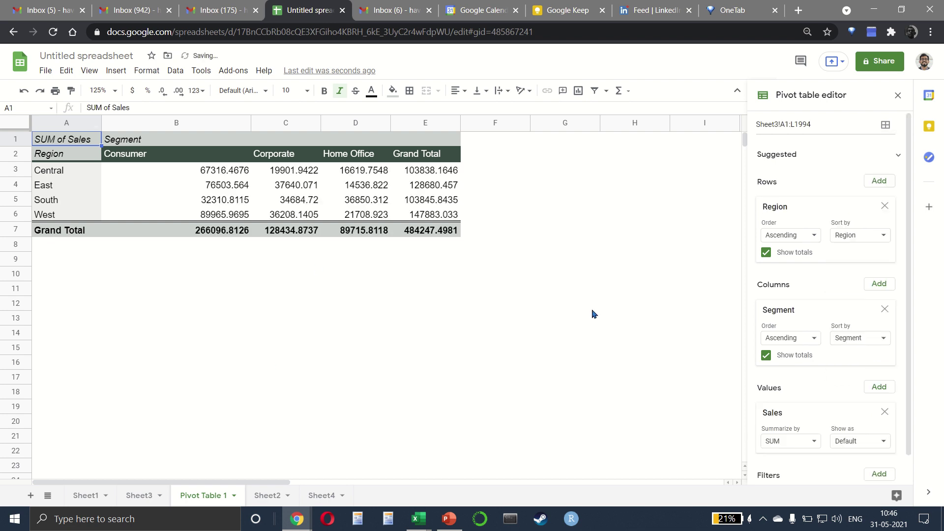
# Summarize Sales by COUNT instead of SUM, giving a 1993 grand total.
pyautogui.scroll(-1, 784, 357)
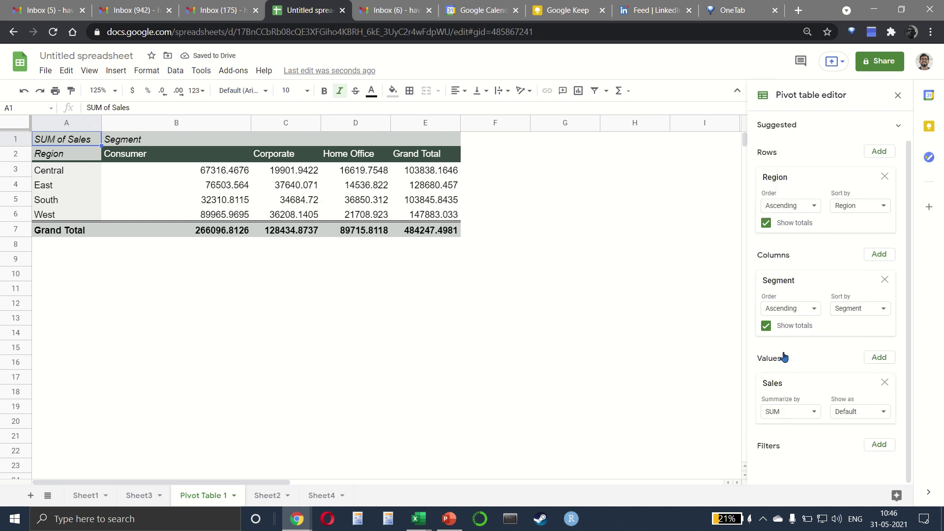
pyautogui.click(814, 413)
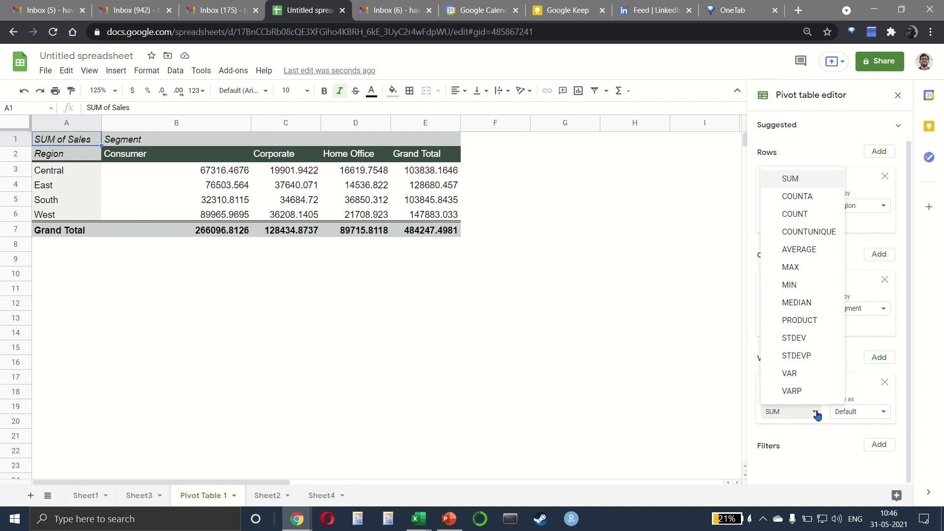
pyautogui.click(803, 215)
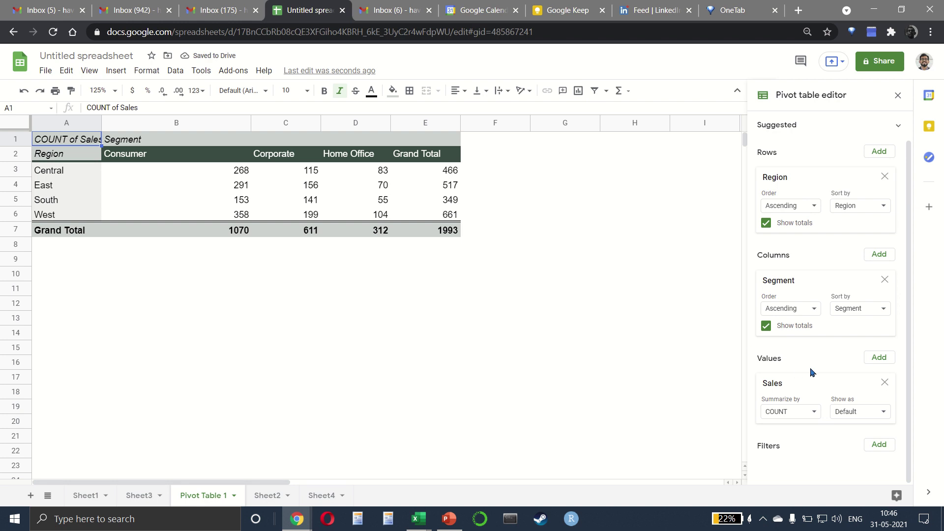
pyautogui.click(879, 445)
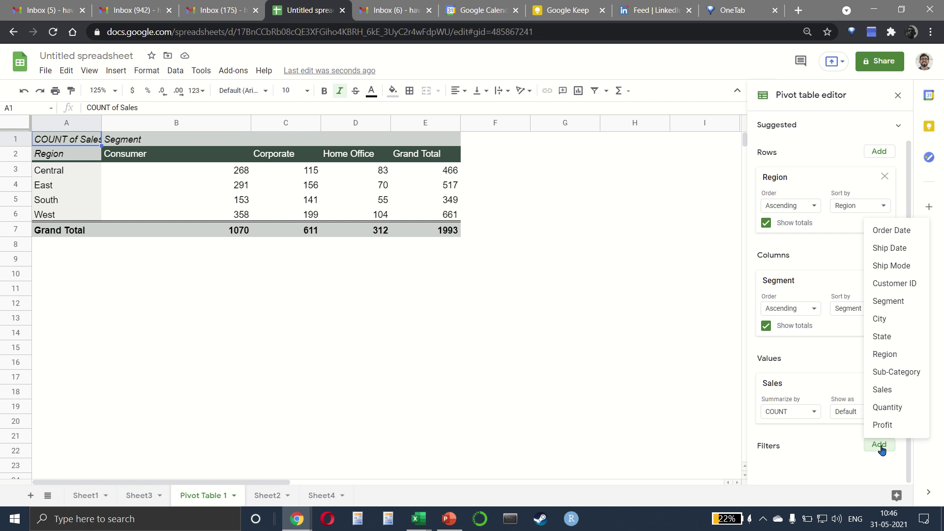
# Add a Ship Mode filter excluding Same Day and Second Class, leaving a 1522 total.
pyautogui.click(883, 267)
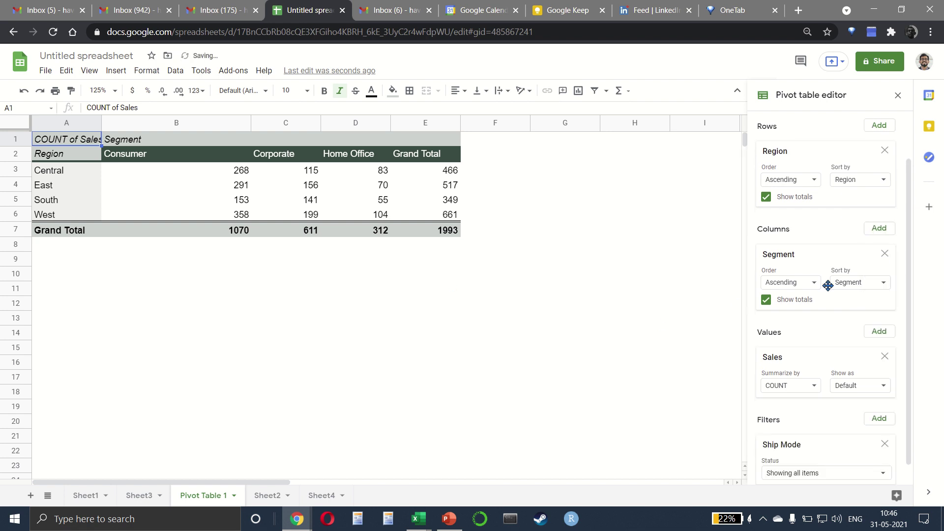
pyautogui.click(347, 220)
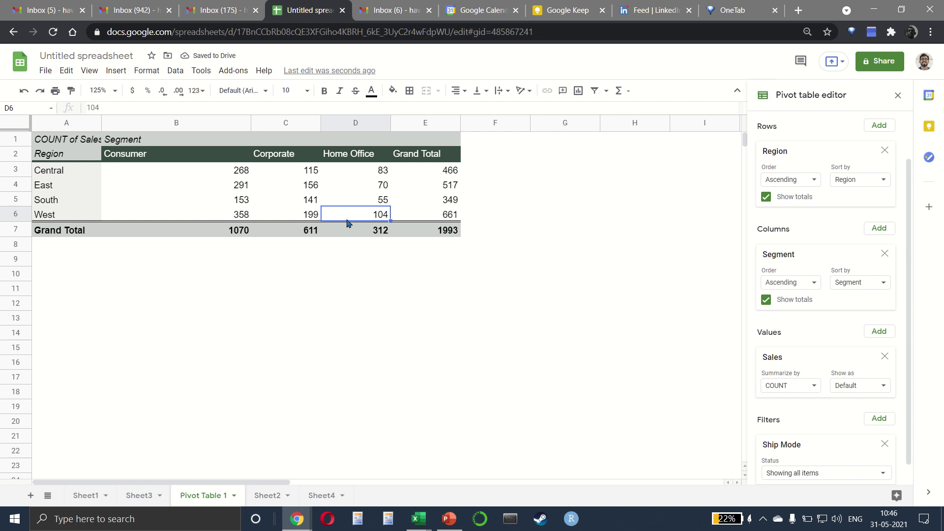
pyautogui.scroll(-1, 855, 386)
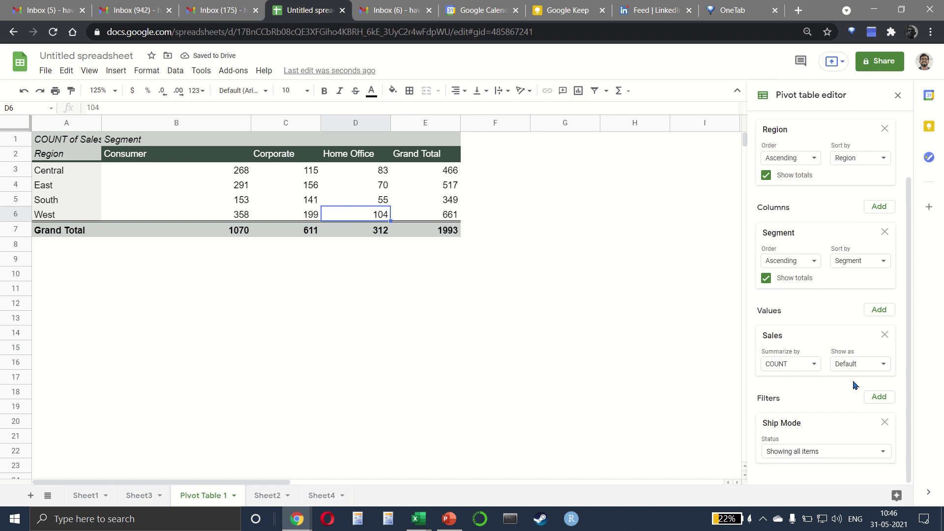
pyautogui.click(869, 458)
pyautogui.click(796, 417)
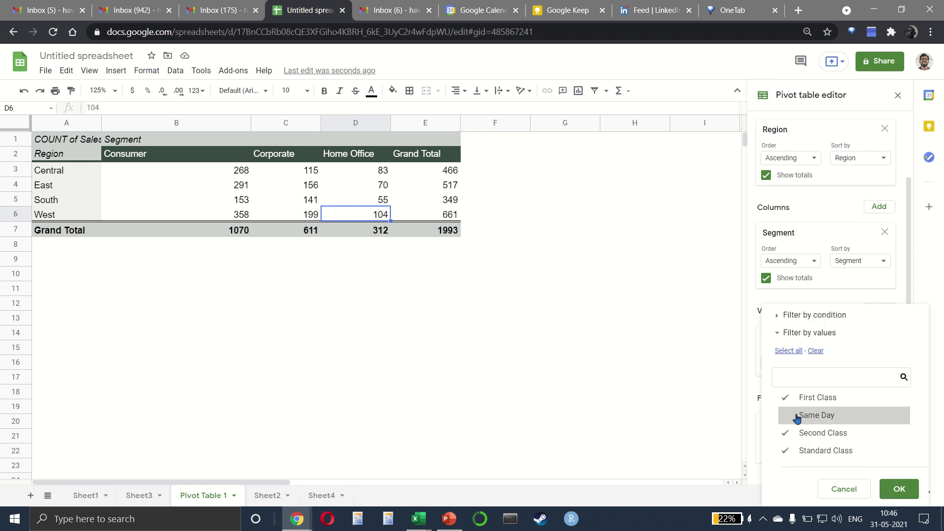
pyautogui.click(791, 433)
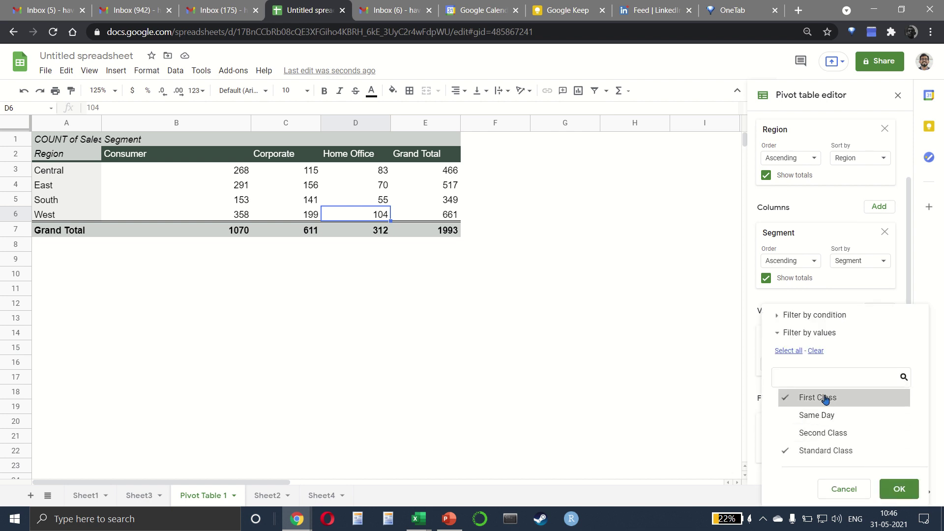
pyautogui.click(898, 489)
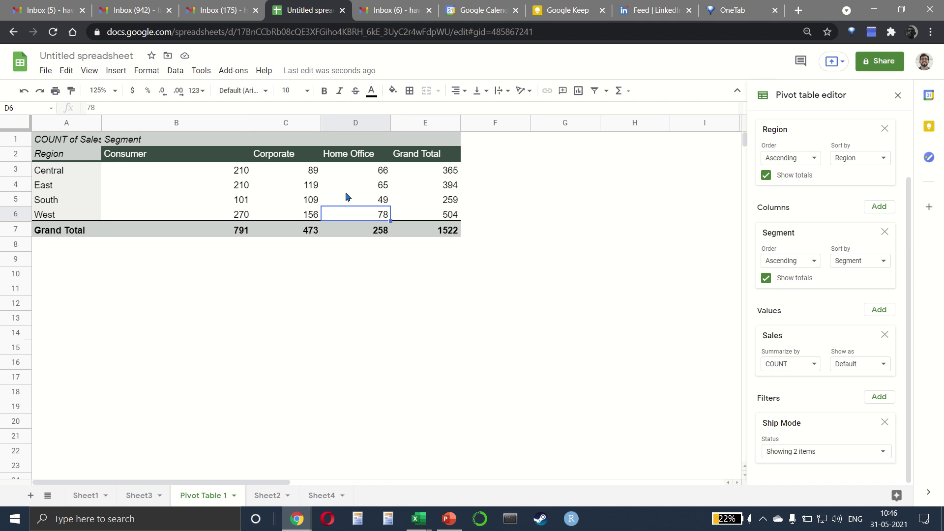
# Insert a Ship Mode slicer and move it beside the pivot table near F2.
pyautogui.click(149, 74)
pyautogui.moveTo(168, 74)
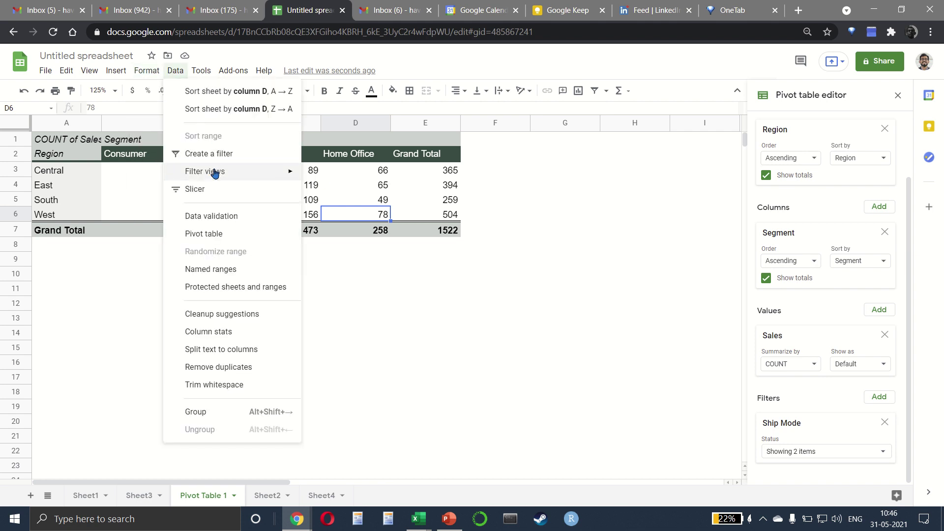
pyautogui.click(188, 189)
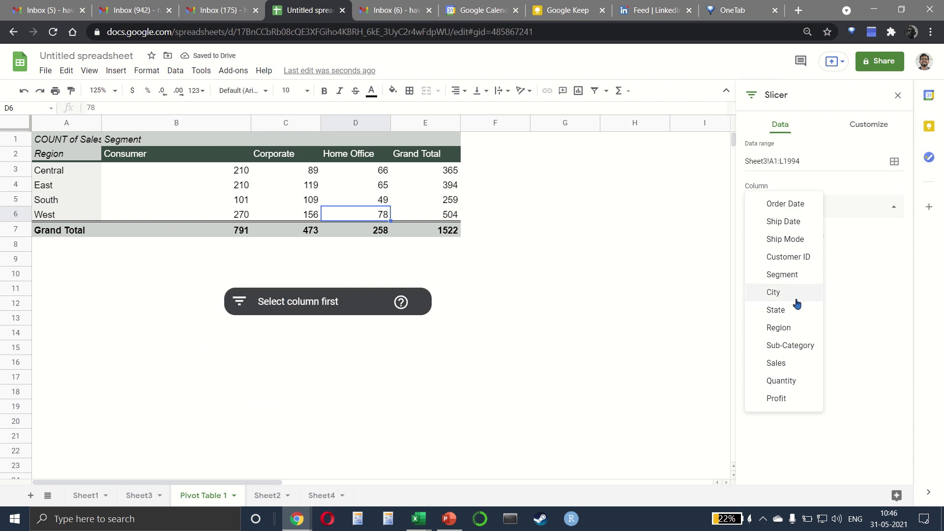
pyautogui.click(793, 240)
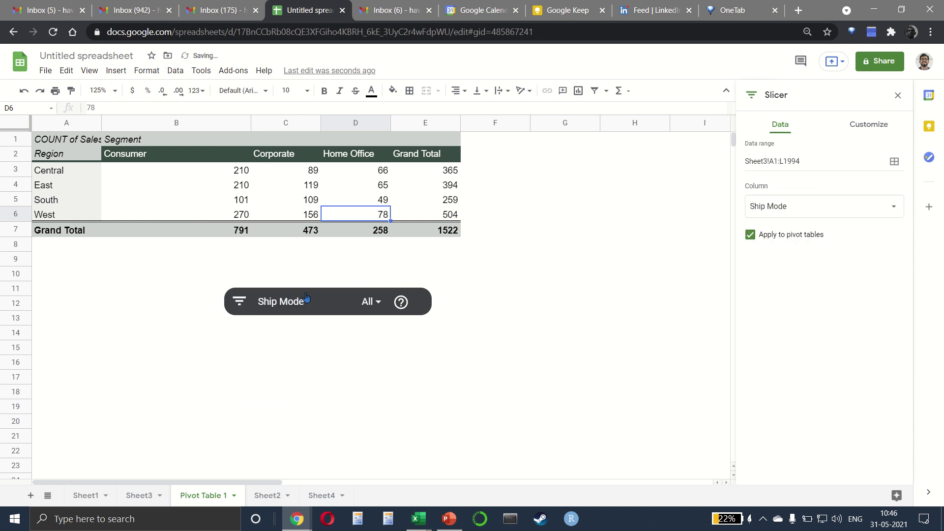
pyautogui.click(324, 293)
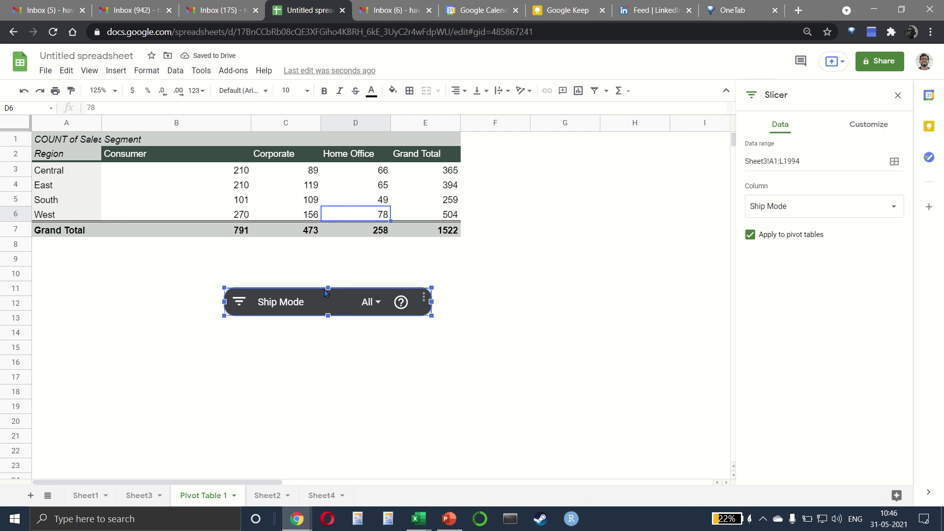
pyautogui.moveTo(317, 293); pyautogui.dragTo(581, 156)
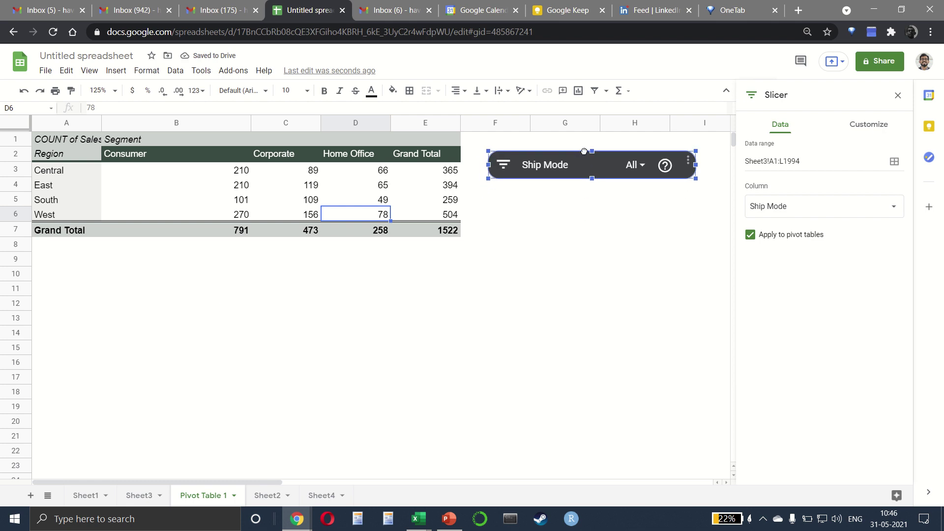
# Set the slicer to exclude First Class and Second Class.
pyautogui.click(507, 170)
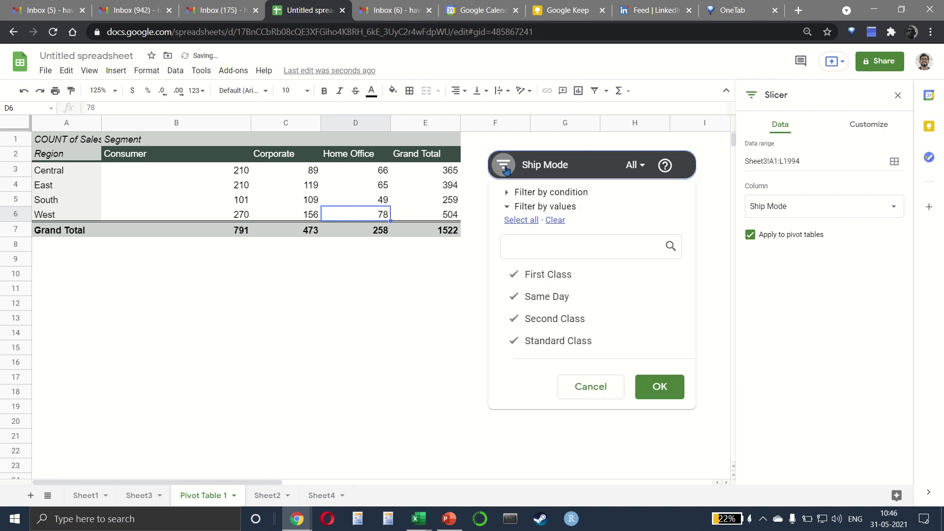
pyautogui.click(511, 276)
pyautogui.click(515, 318)
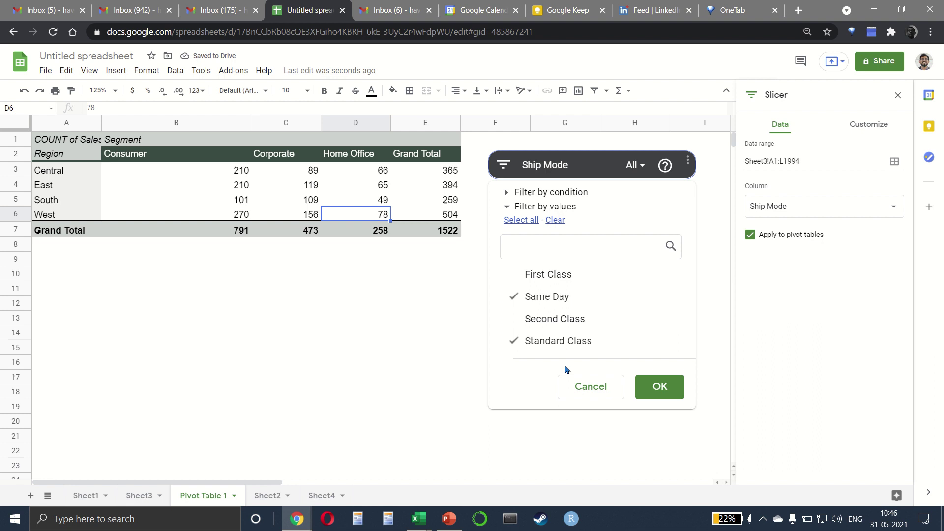
pyautogui.click(660, 391)
# Reset the pivot's Ship Mode filter to all modes and narrow the slicer to Same Day only.
pyautogui.click(383, 184)
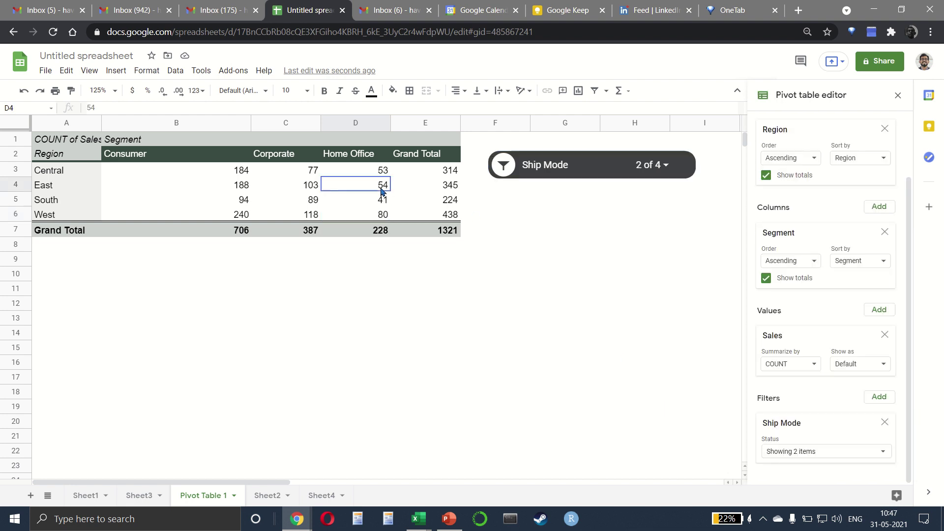
pyautogui.click(851, 452)
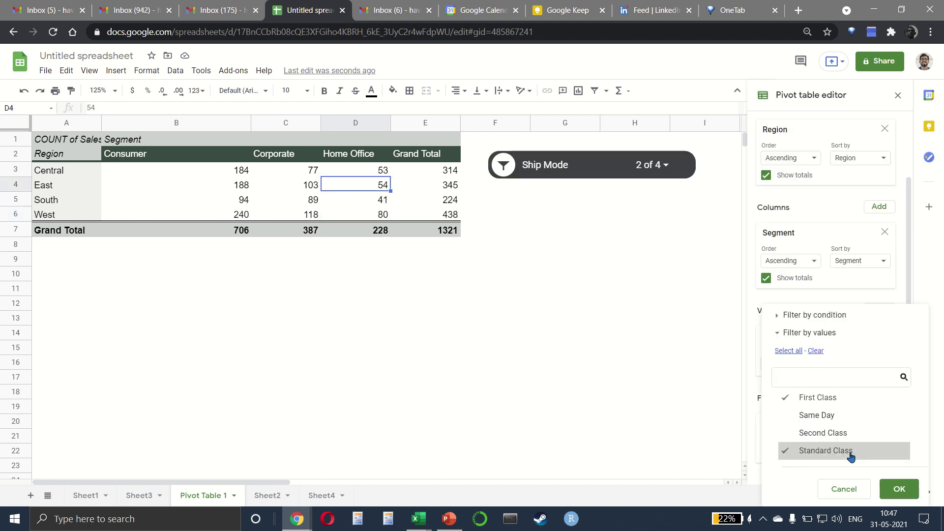
pyautogui.click(498, 170)
pyautogui.click(498, 170)
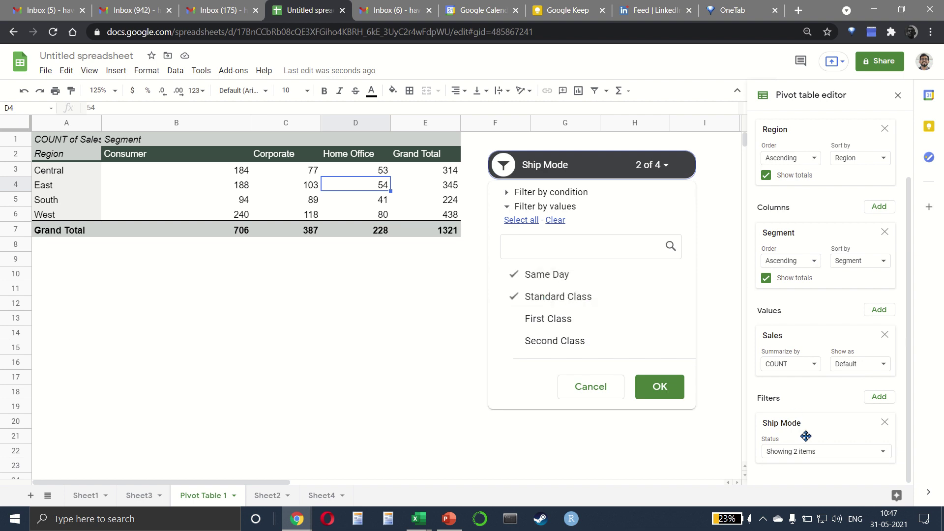
pyautogui.click(810, 459)
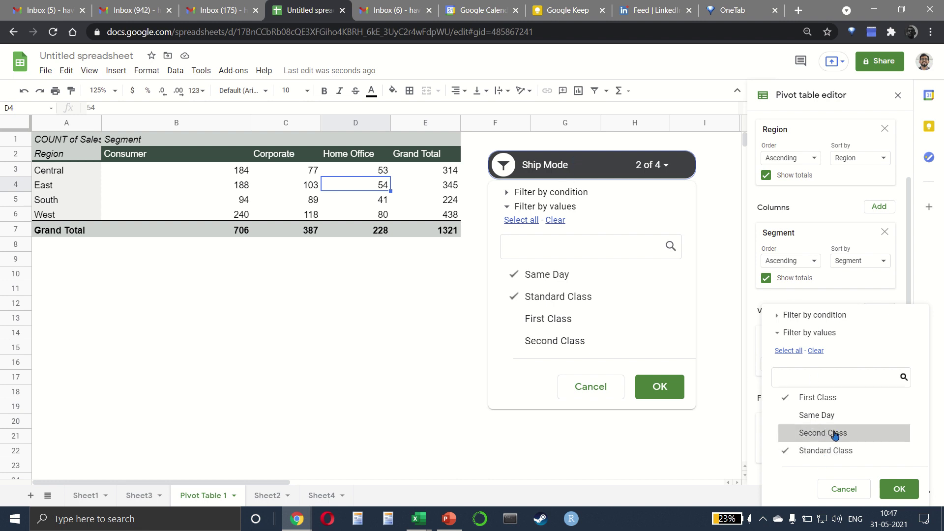
pyautogui.click(786, 415)
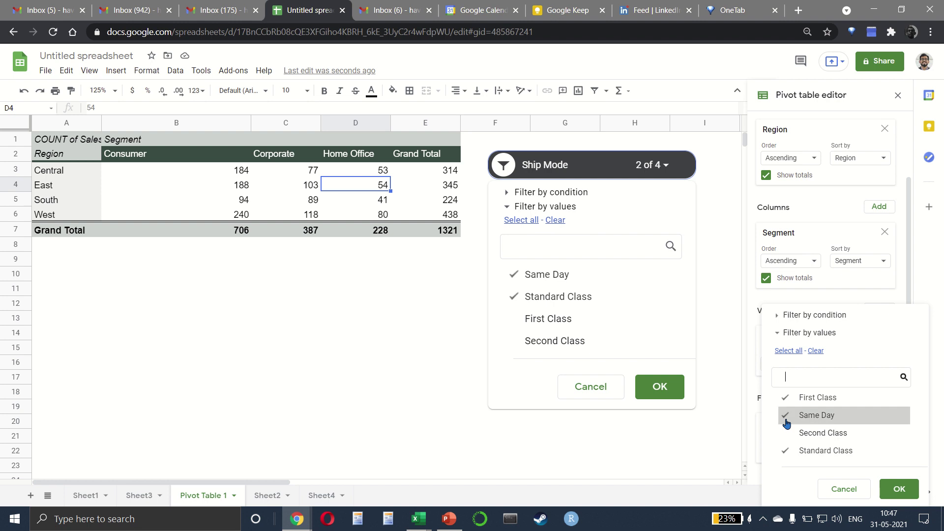
pyautogui.click(787, 434)
pyautogui.click(894, 490)
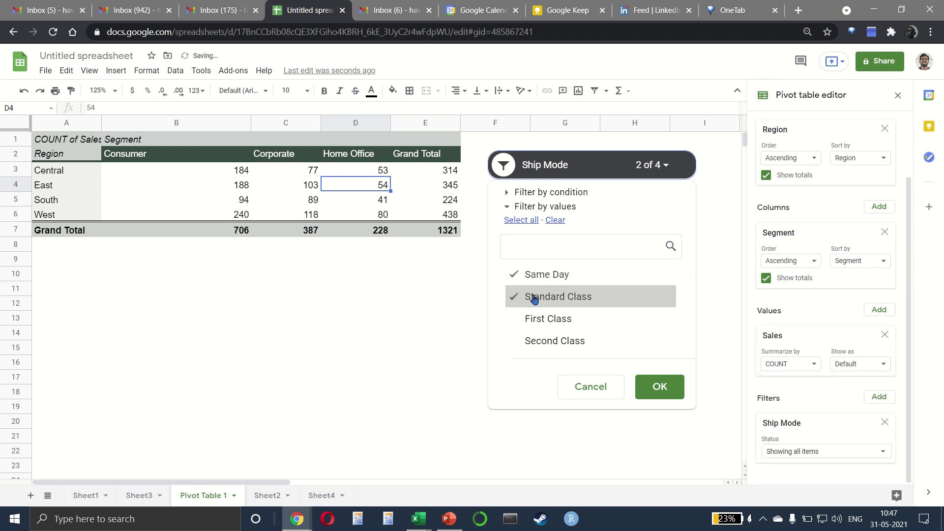
pyautogui.click(515, 301)
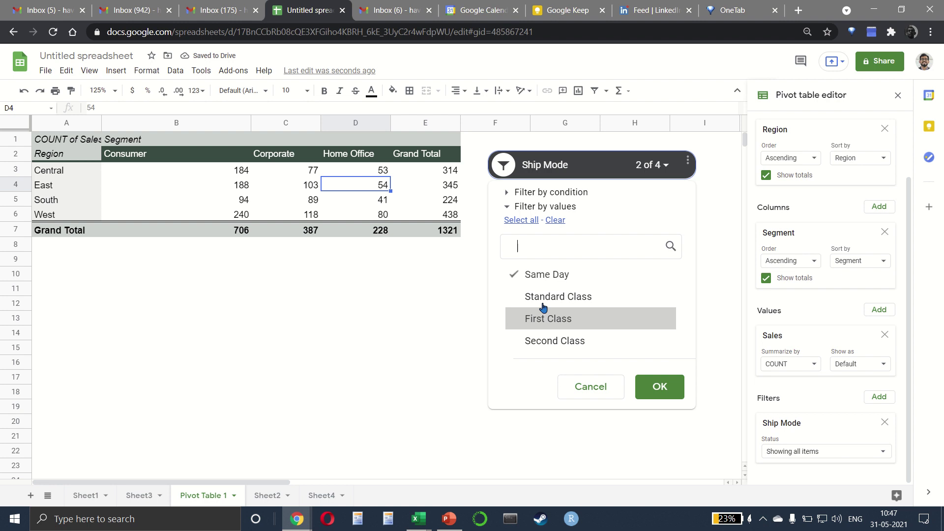
pyautogui.click(647, 390)
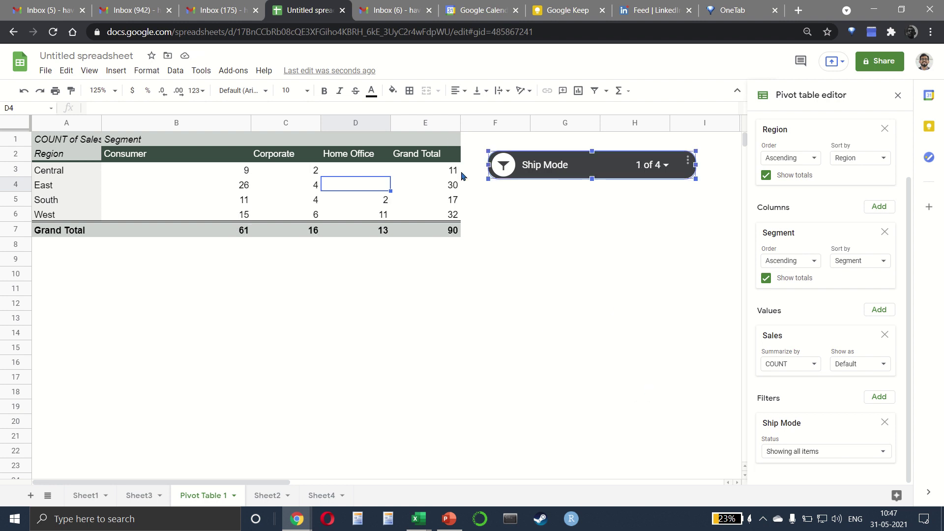
# Summarize Sales by SUM again and nest State under Region in the rows.
pyautogui.click(801, 361)
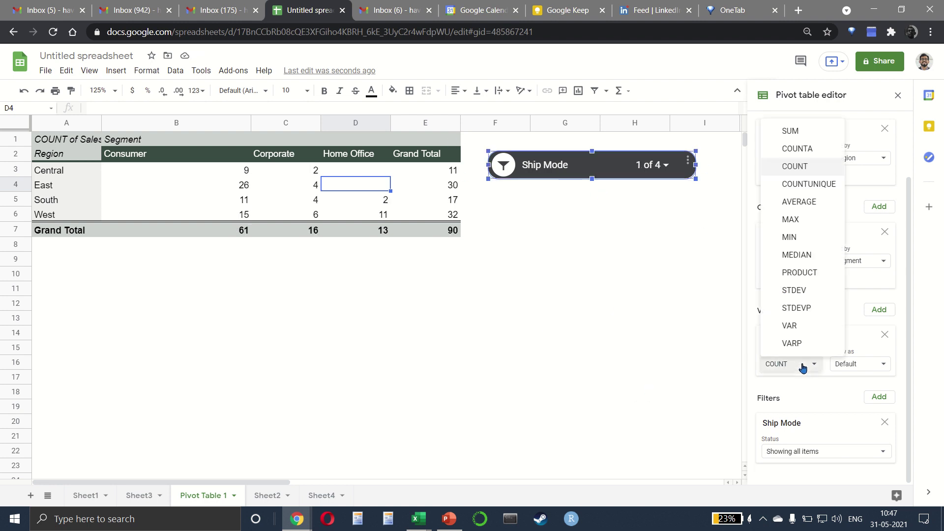
pyautogui.click(788, 132)
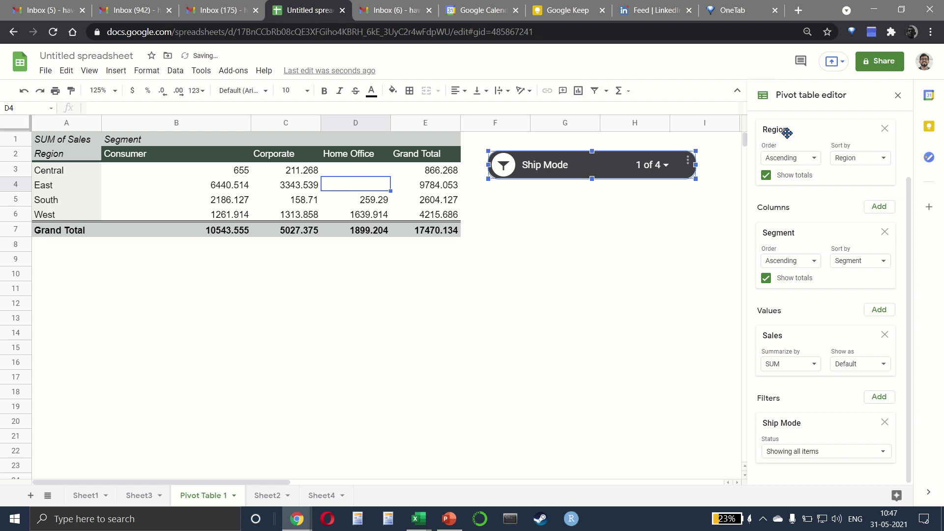
pyautogui.click(304, 176)
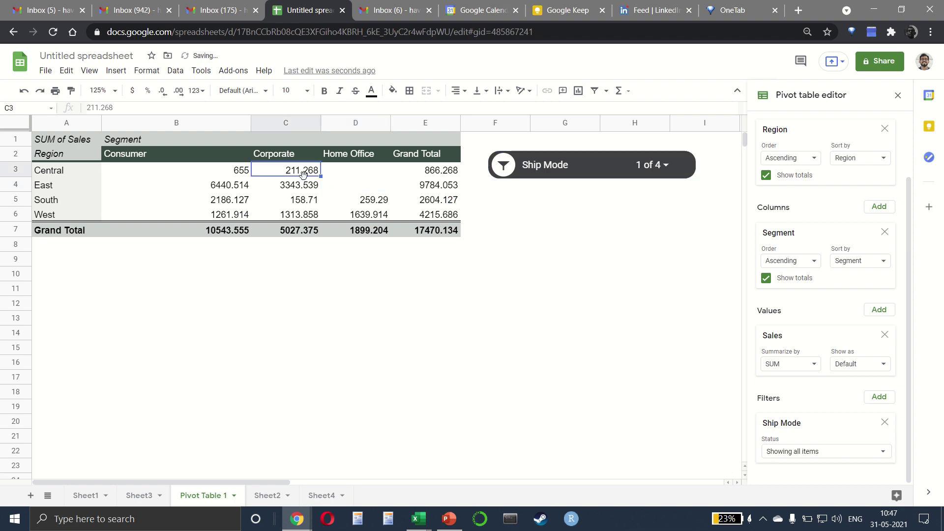
pyautogui.scroll(2, 791, 215)
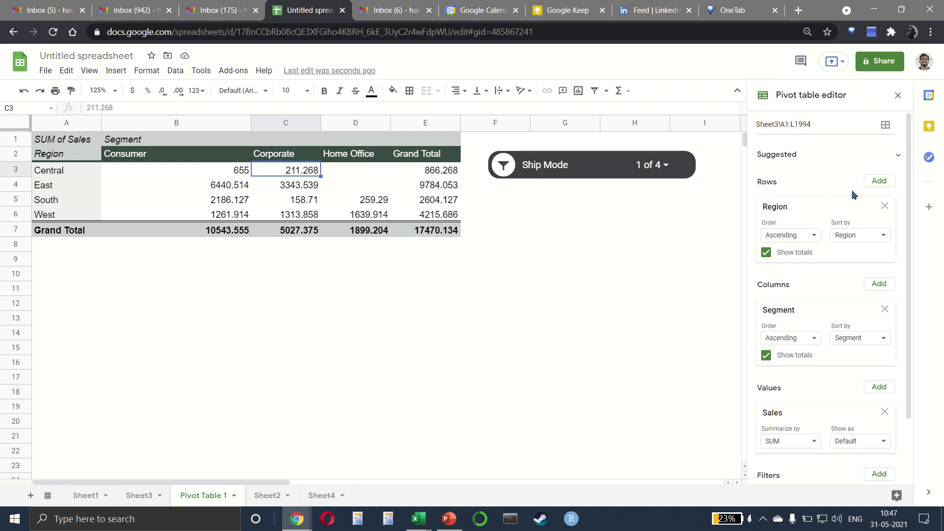
pyautogui.click(876, 181)
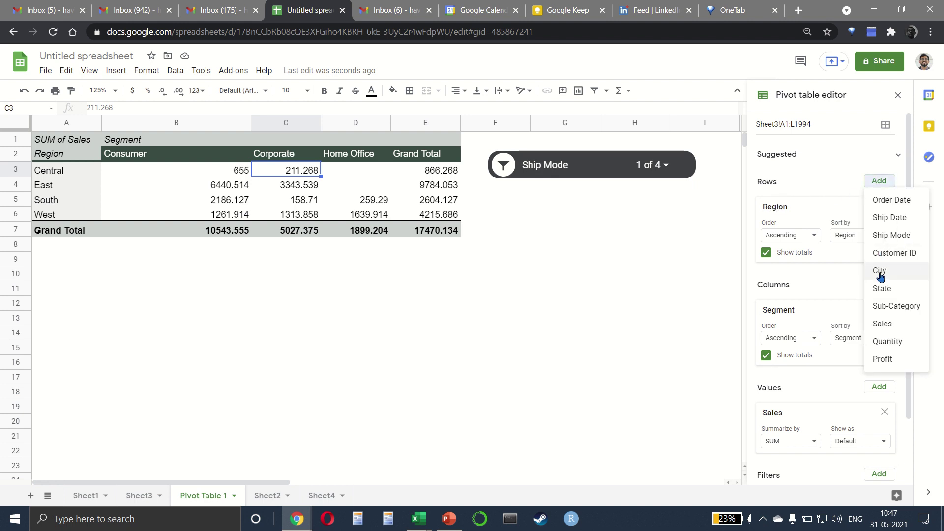
pyautogui.click(878, 288)
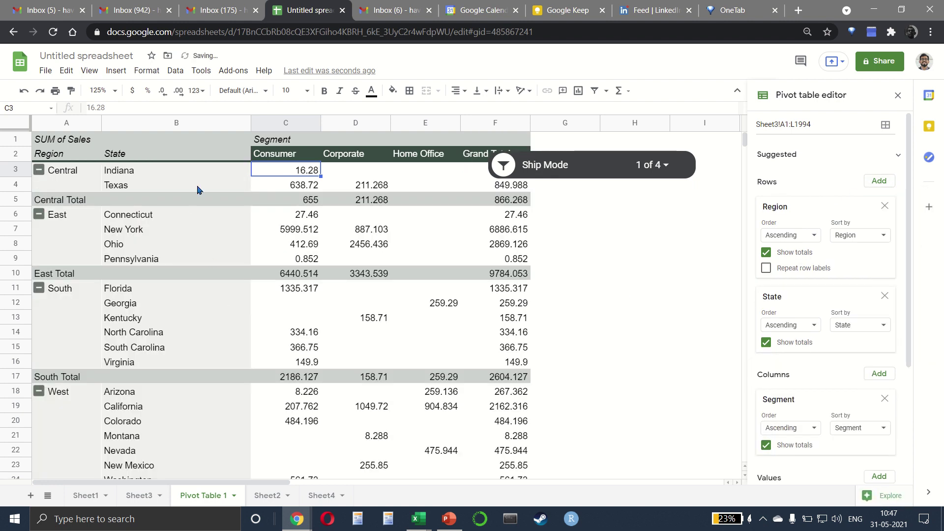
# Move the Ship Mode slicer beside the pivot and collapse the Central and East regions.
pyautogui.click(549, 170)
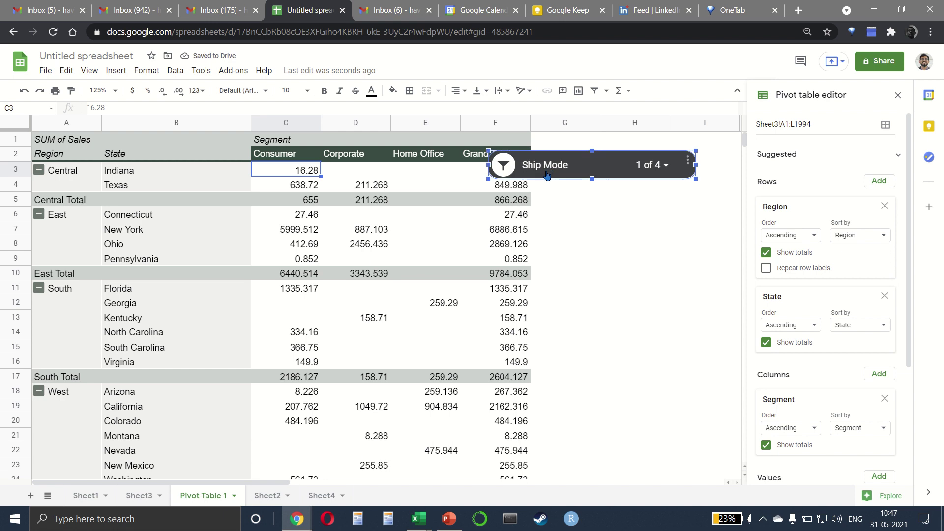
pyautogui.moveTo(549, 169); pyautogui.dragTo(608, 159)
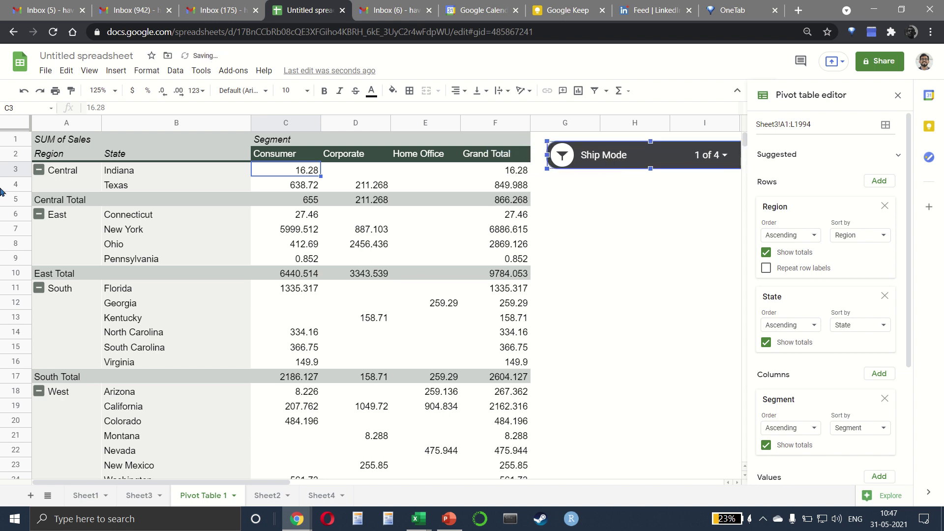
pyautogui.click(38, 170)
pyautogui.click(38, 185)
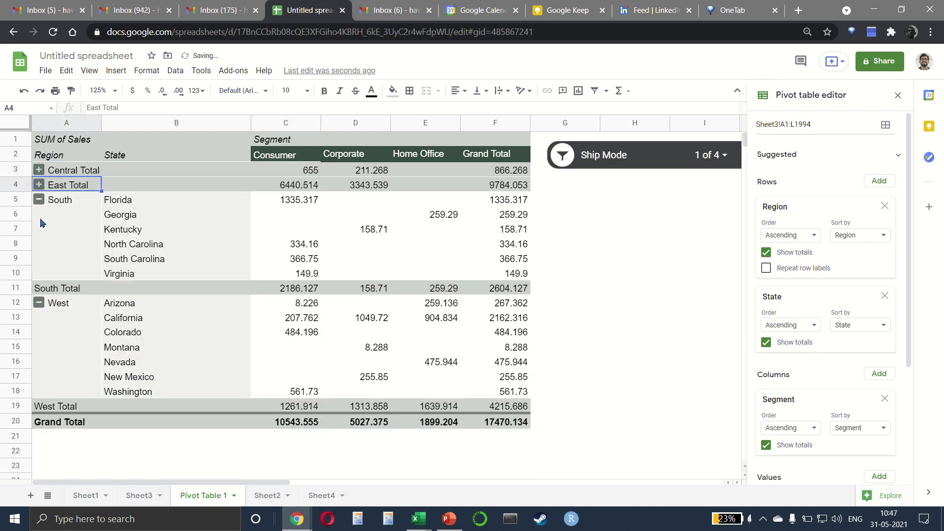
pyautogui.click(38, 200)
pyautogui.click(39, 200)
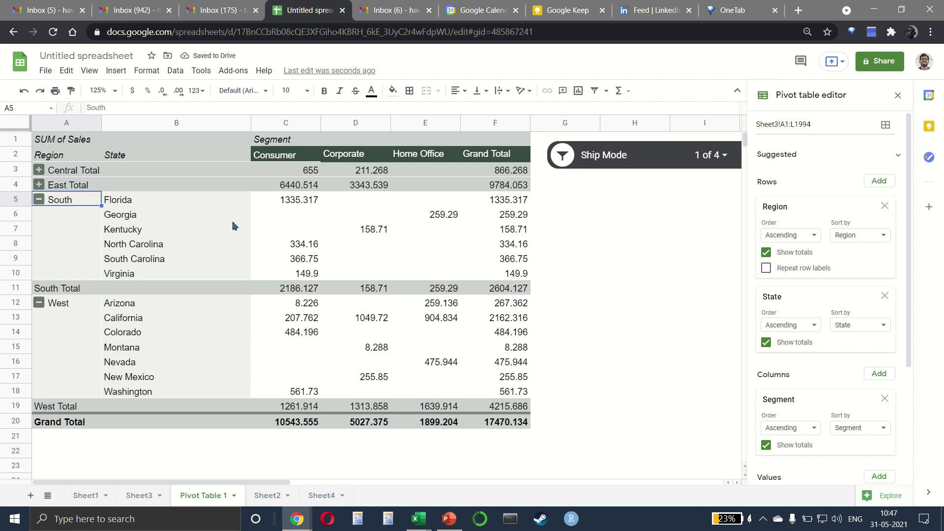
pyautogui.click(430, 282)
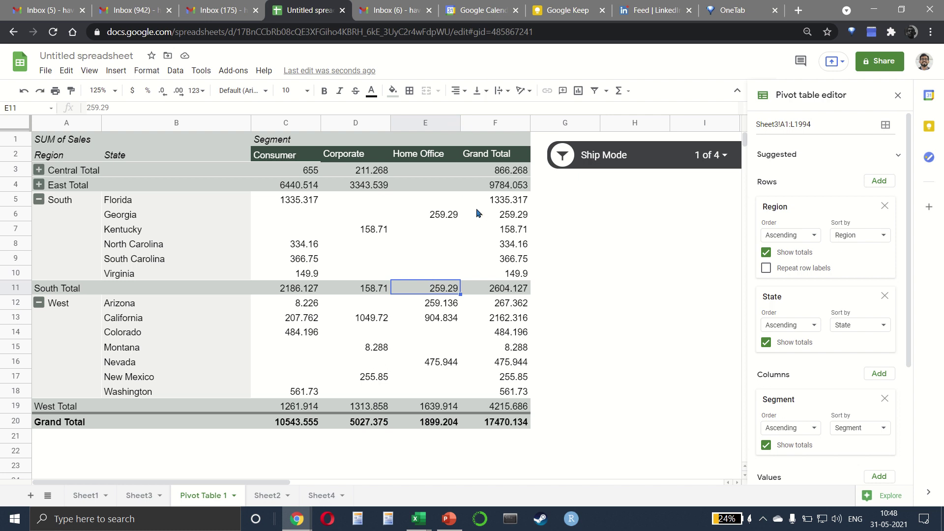
# Insert a column chart of the pivot data and remove State from its X-axis.
pyautogui.click(579, 92)
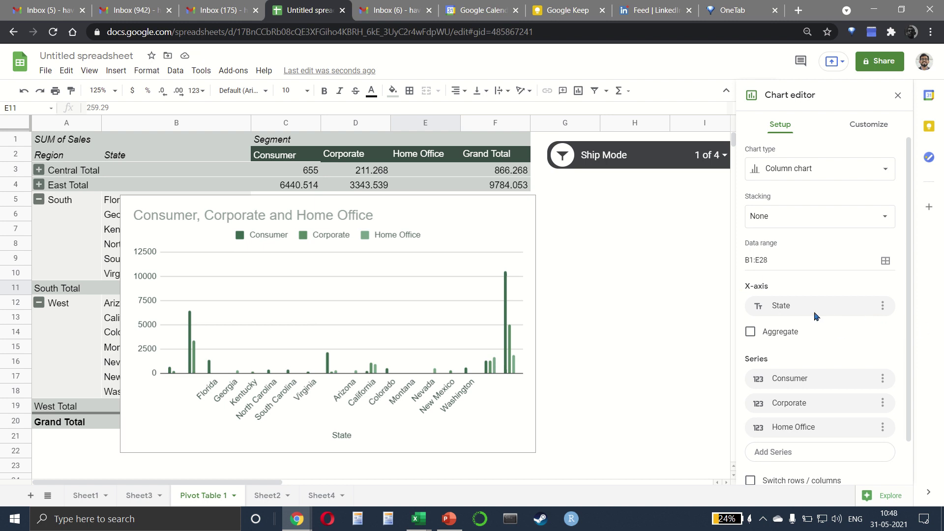
pyautogui.click(882, 306)
pyautogui.click(903, 328)
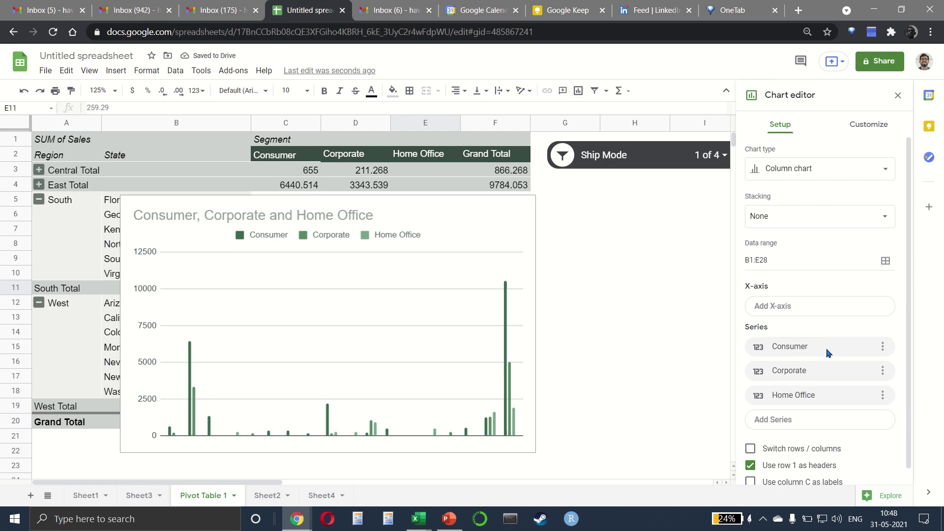
pyautogui.scroll(-1, 827, 353)
pyautogui.scroll(1, 827, 352)
pyautogui.click(782, 306)
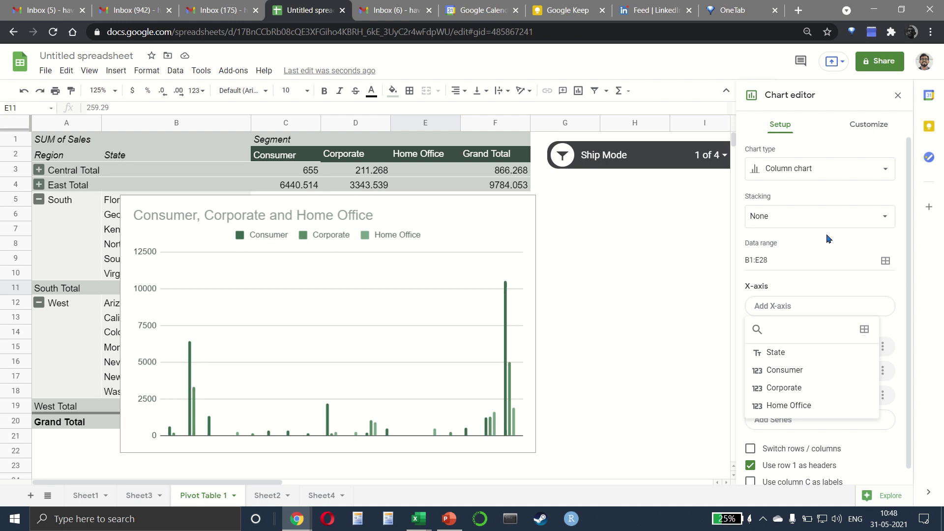
# Remove State from the pivot rows, leaving Region by Segment.
pyautogui.click(80, 233)
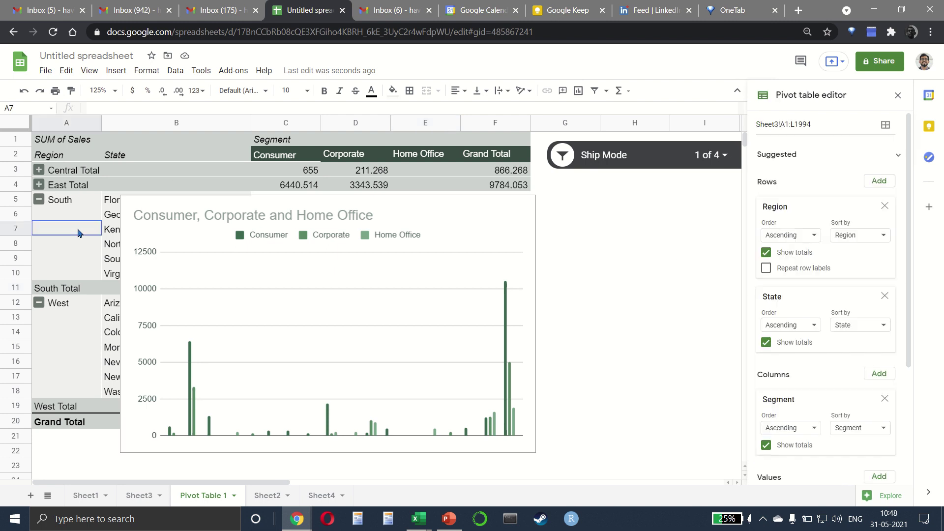
pyautogui.click(382, 183)
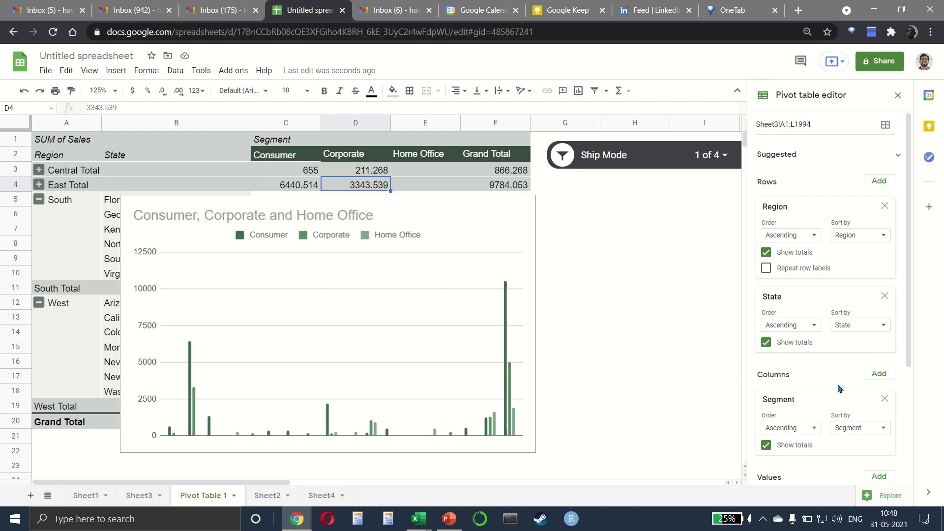
pyautogui.click(884, 296)
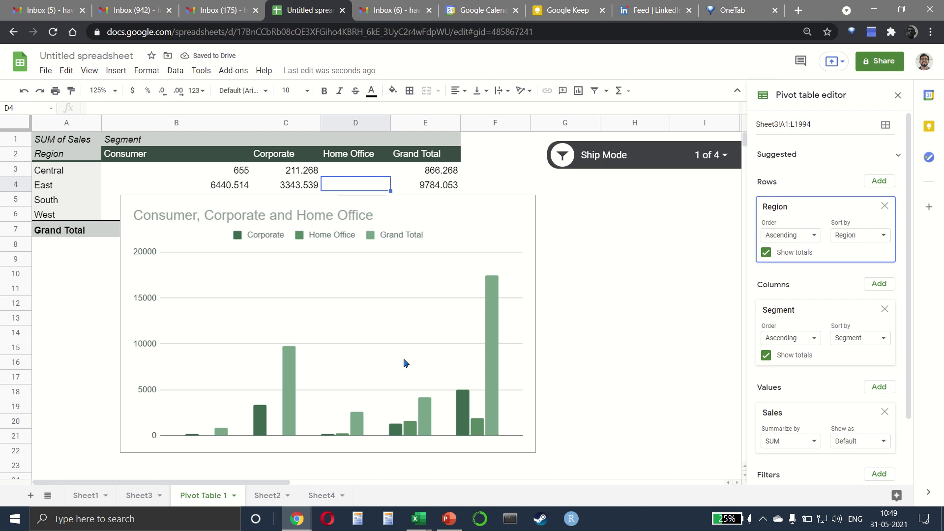
pyautogui.click(431, 338)
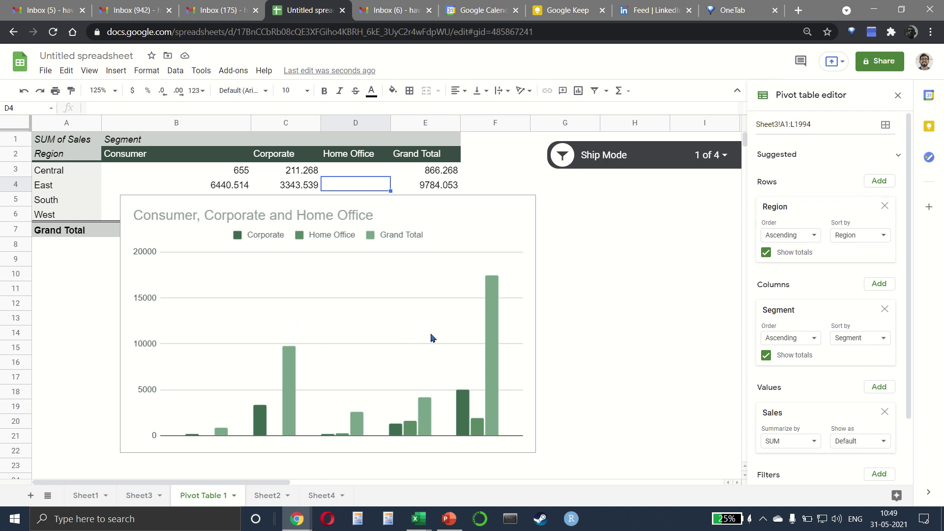
# Change the chart type to a 100% stacked bar chart.
pyautogui.rightClick(431, 338)
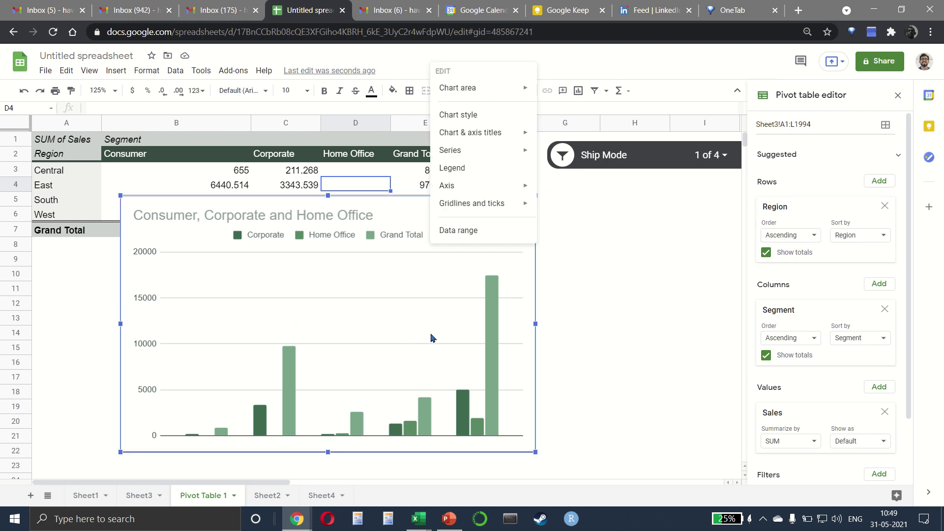
pyautogui.click(488, 113)
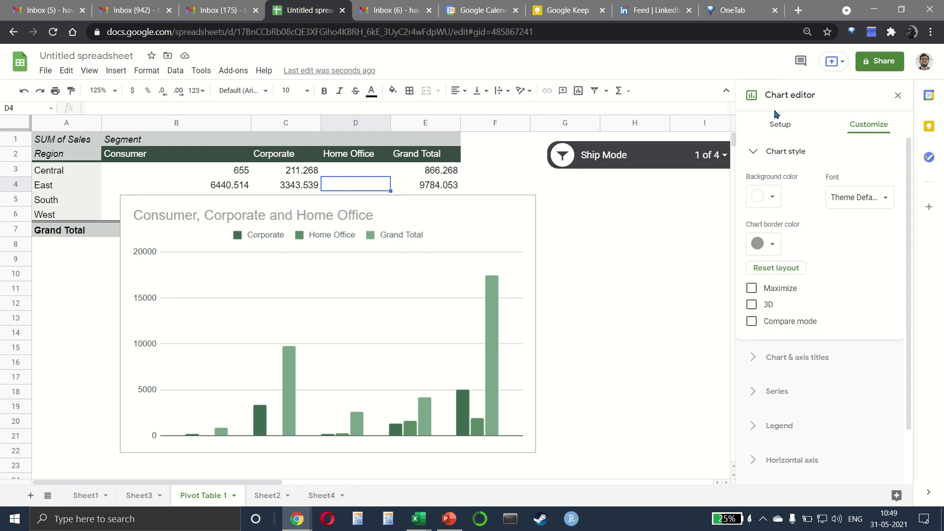
pyautogui.click(769, 125)
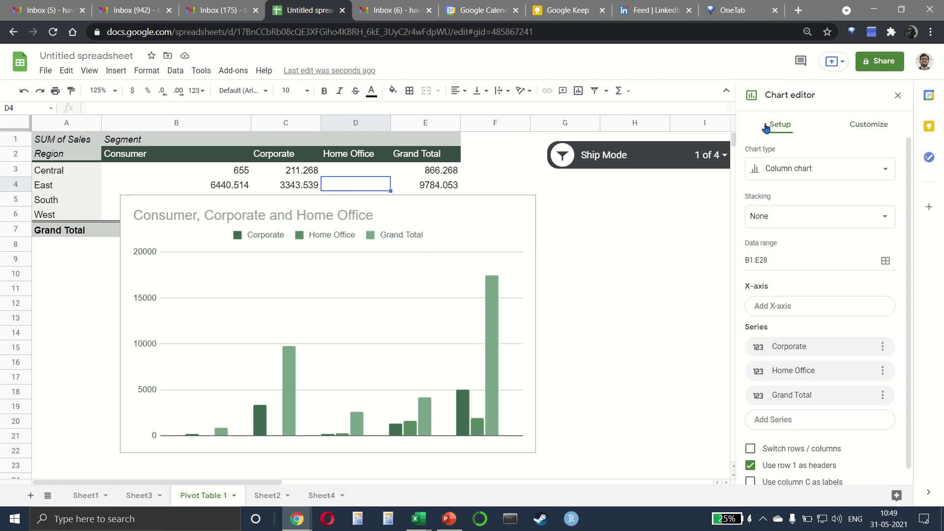
pyautogui.click(808, 173)
pyautogui.scroll(-1, 863, 335)
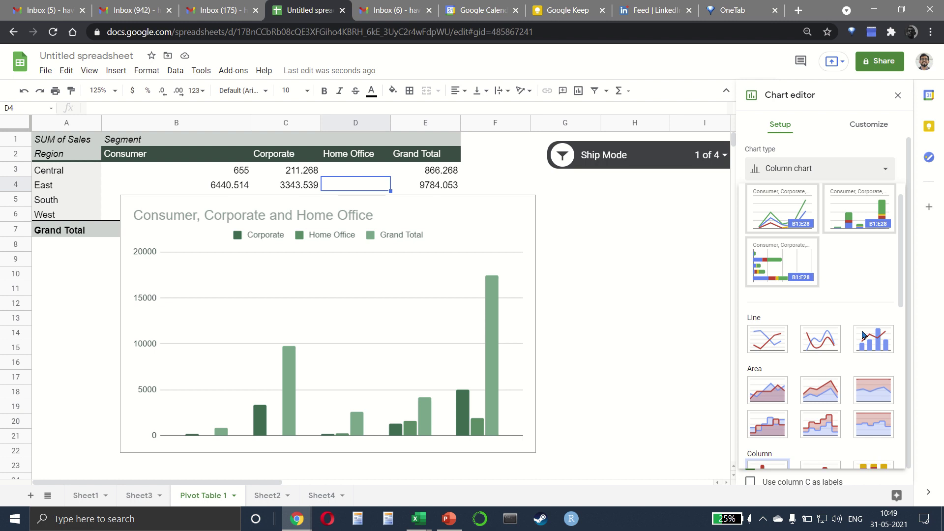
pyautogui.scroll(-5, 863, 335)
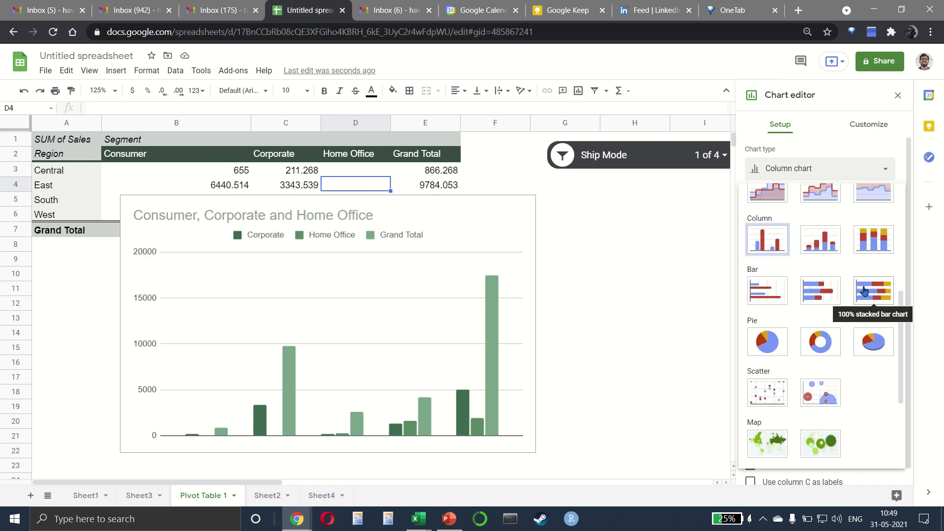
pyautogui.click(864, 291)
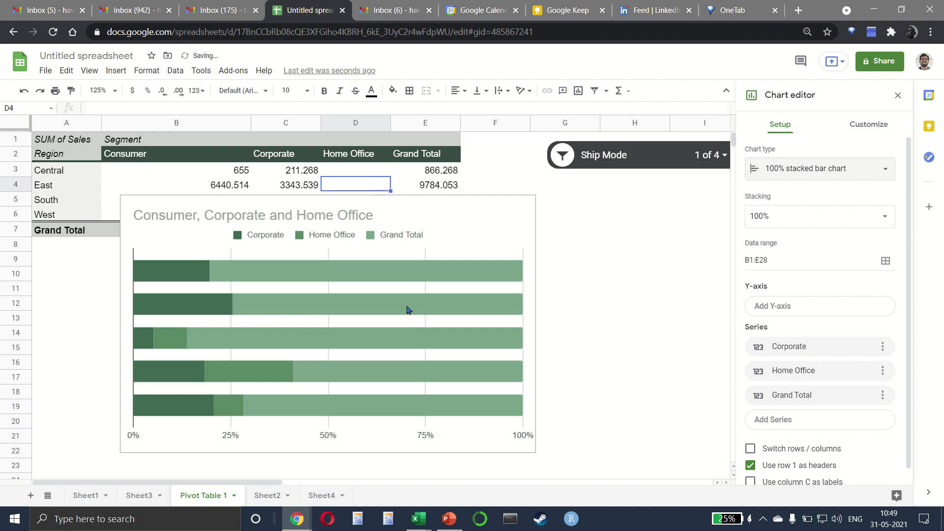
# Move the chart below the pivot table.
pyautogui.click(278, 272)
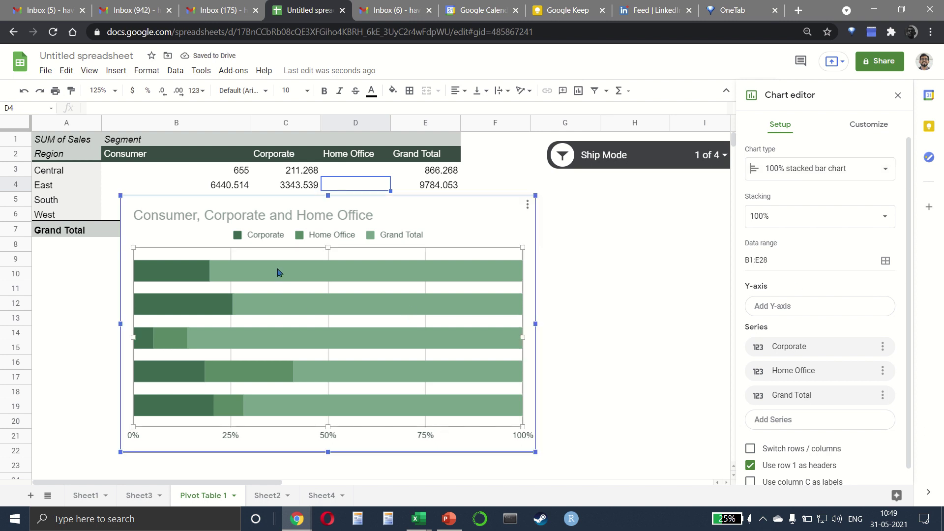
pyautogui.click(245, 275)
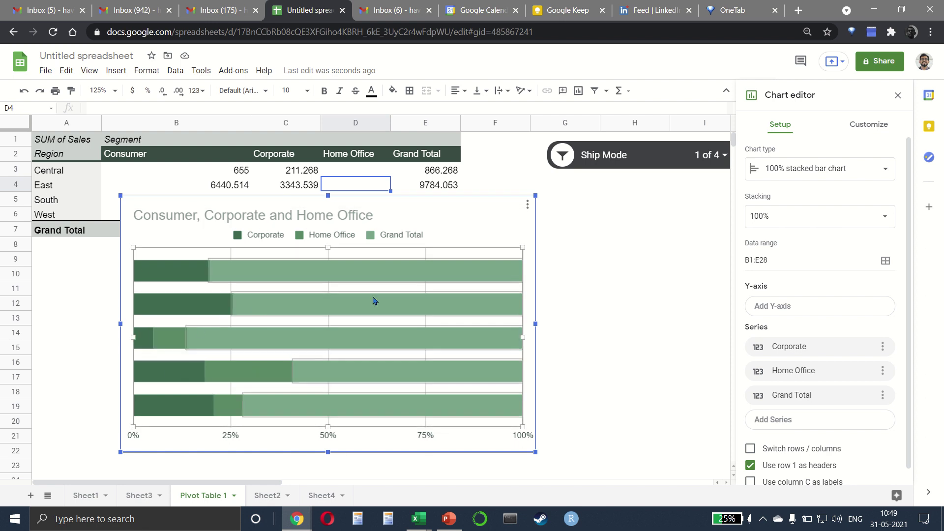
pyautogui.moveTo(497, 201); pyautogui.dragTo(583, 247)
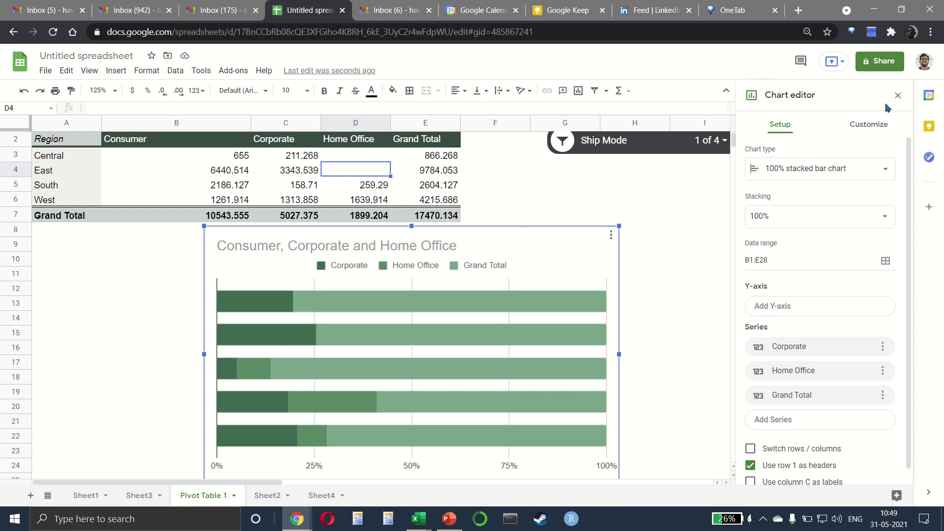
# Close the Chart editor and set the sheet zoom to 100%.
pyautogui.click(897, 95)
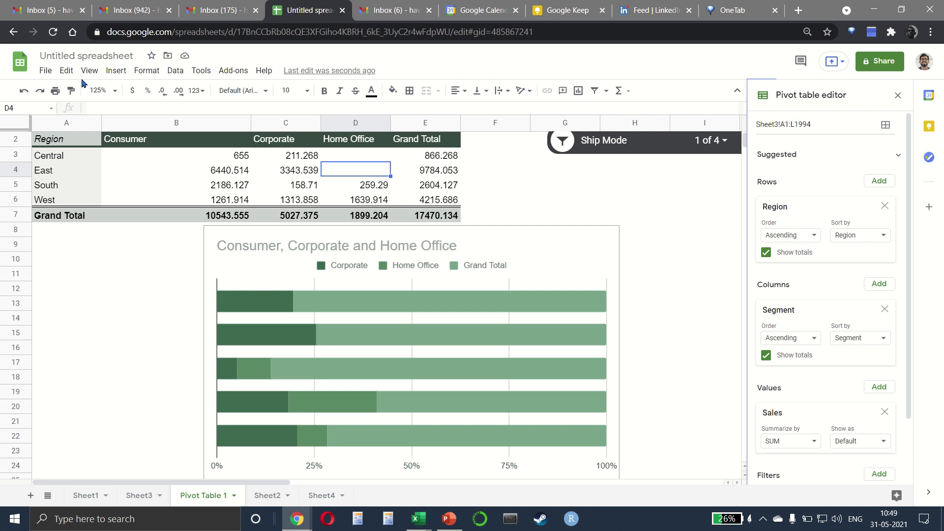
pyautogui.click(111, 91)
pyautogui.click(109, 162)
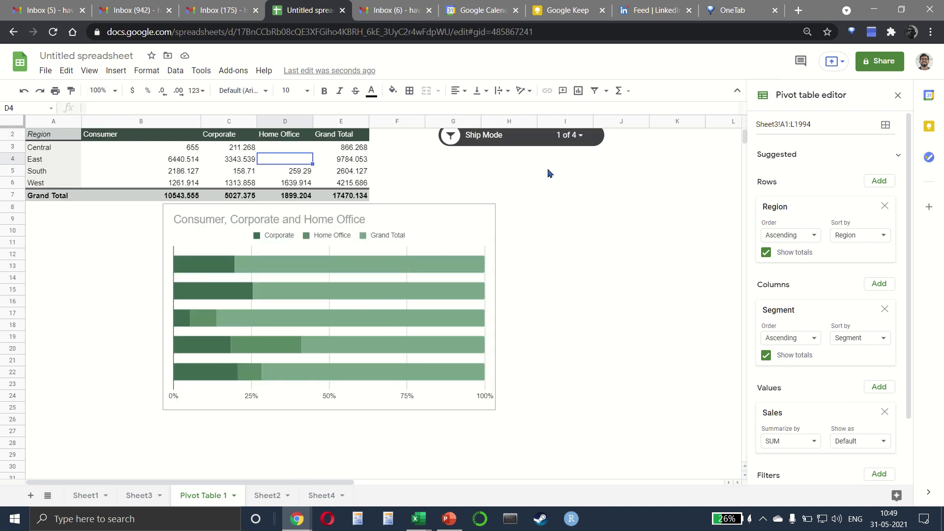
# Tick First Class, Second Class and Standard Class in the Ship Mode slicer alongside Same Day.
pyautogui.click(450, 146)
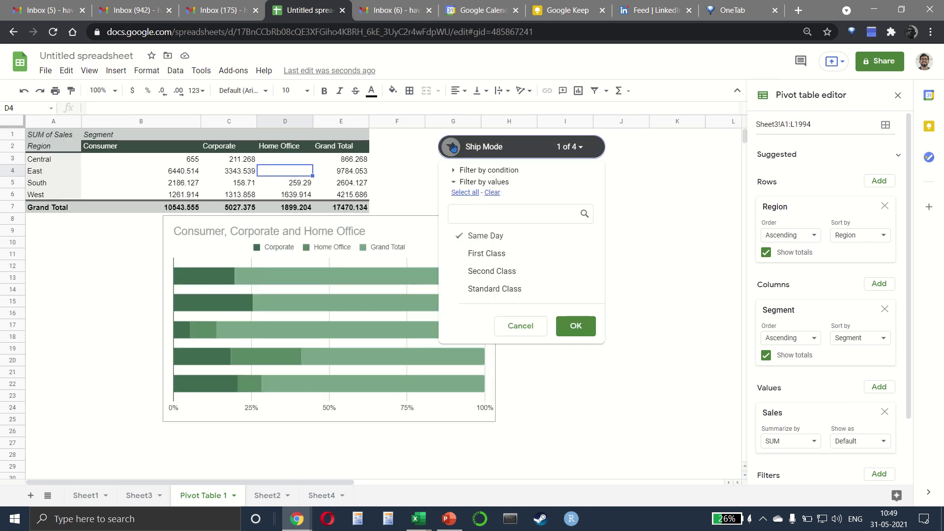
pyautogui.click(460, 253)
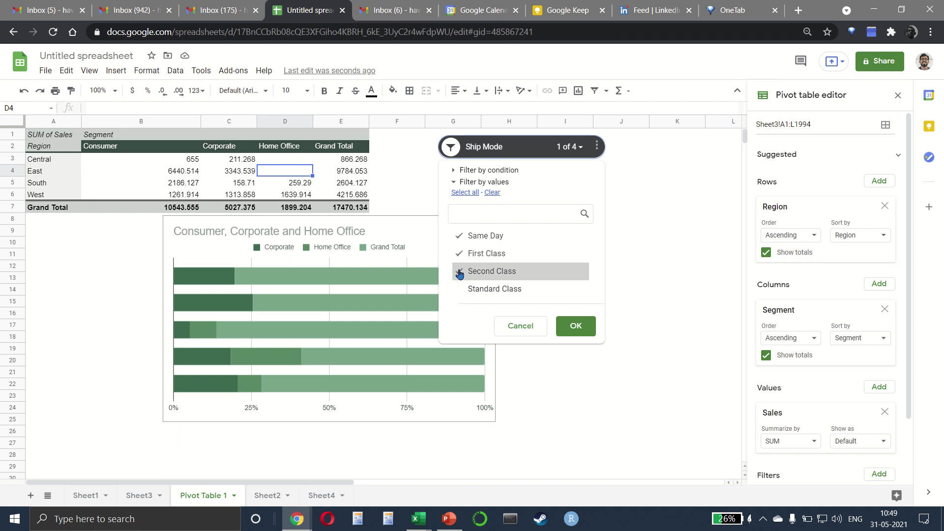
pyautogui.click(459, 289)
pyautogui.click(565, 326)
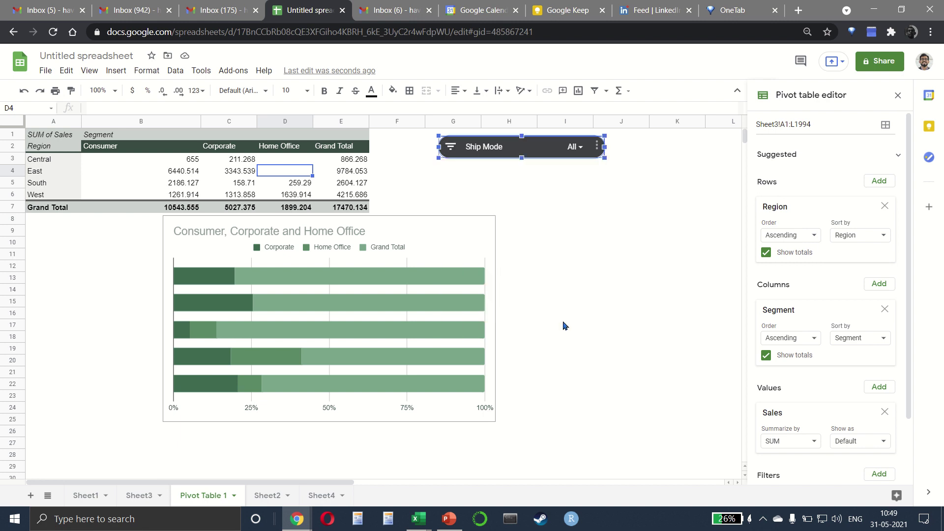